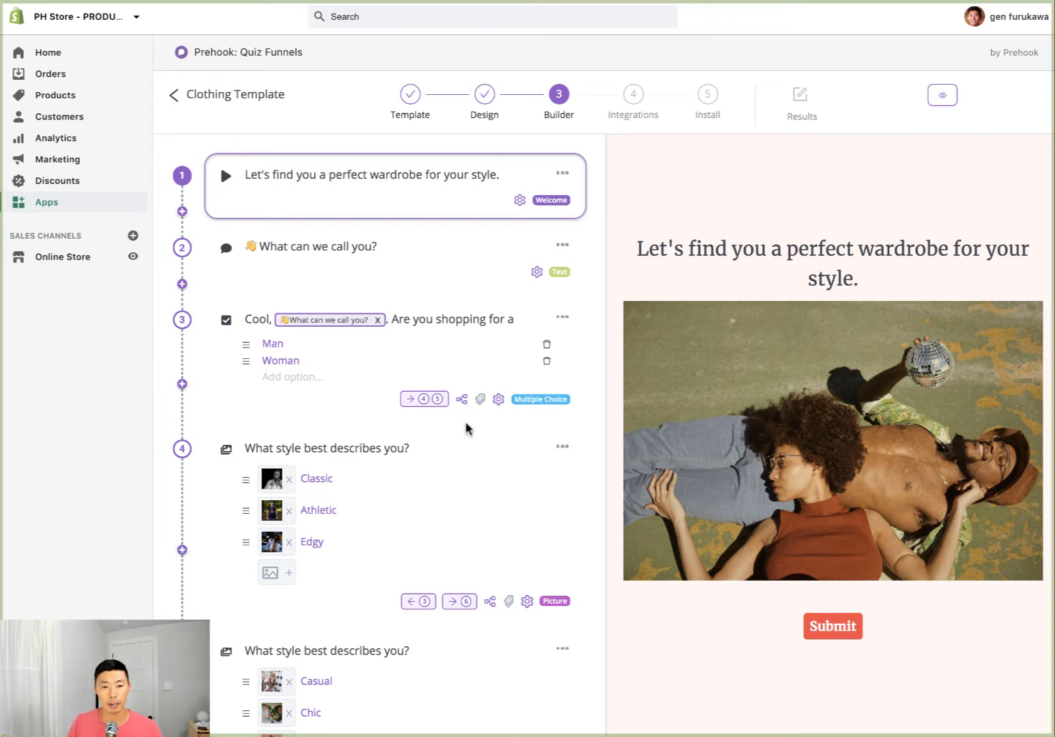
# Add a Product Recommendation ending to the quiz after the email question
pyautogui.scroll(-10, 466, 427)
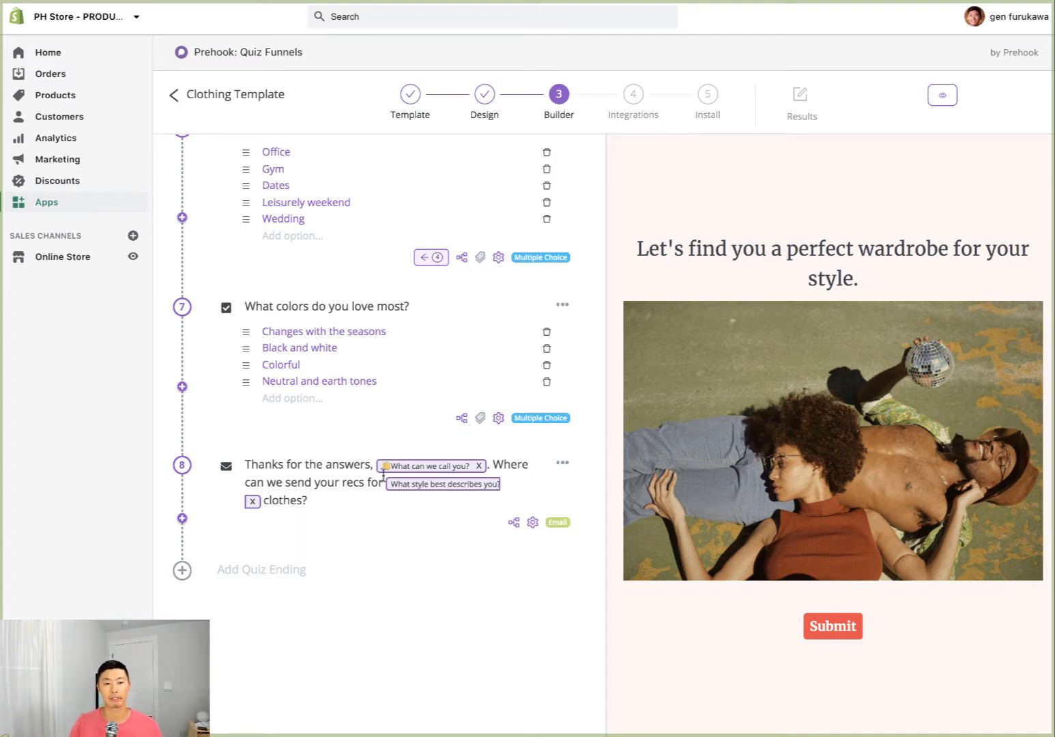
pyautogui.click(183, 573)
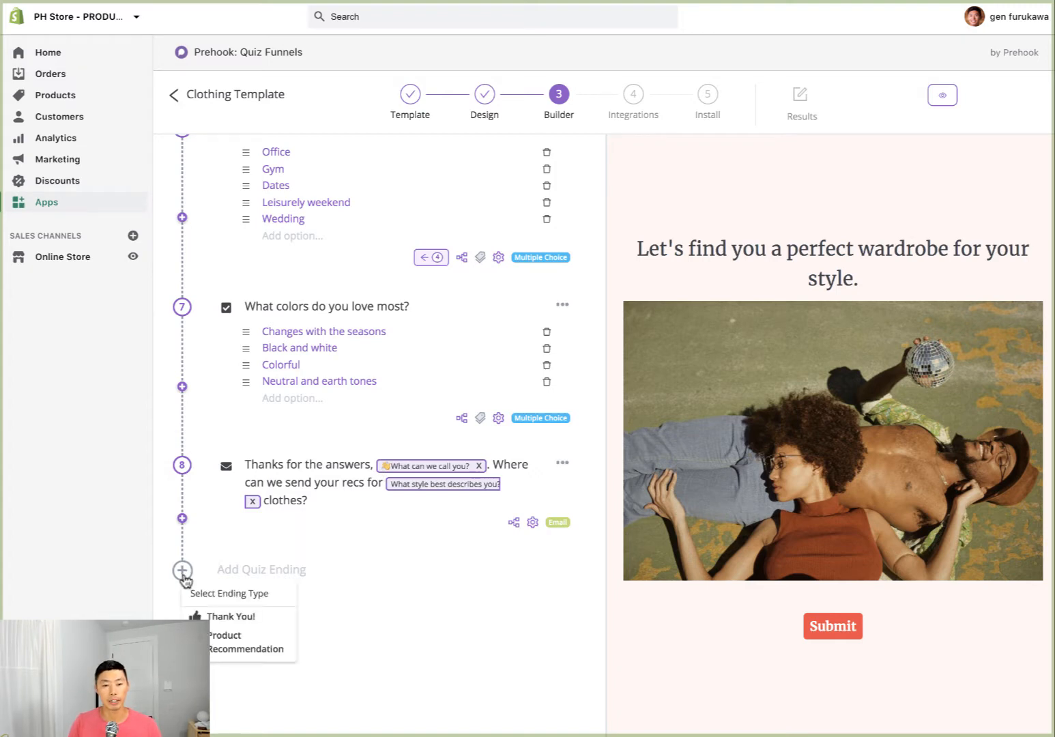
pyautogui.click(213, 642)
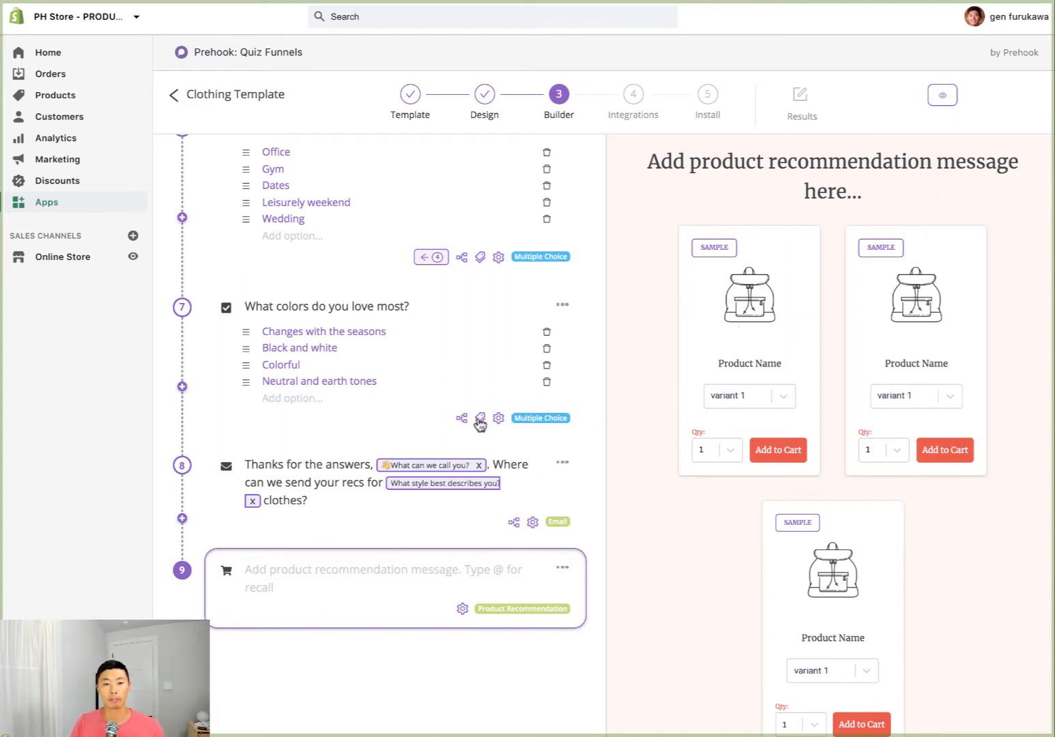
# Open the product linking settings of question 4, "What style best describes you?", with the Classic, Athletic and Edgy options
pyautogui.scroll(1, 487, 413)
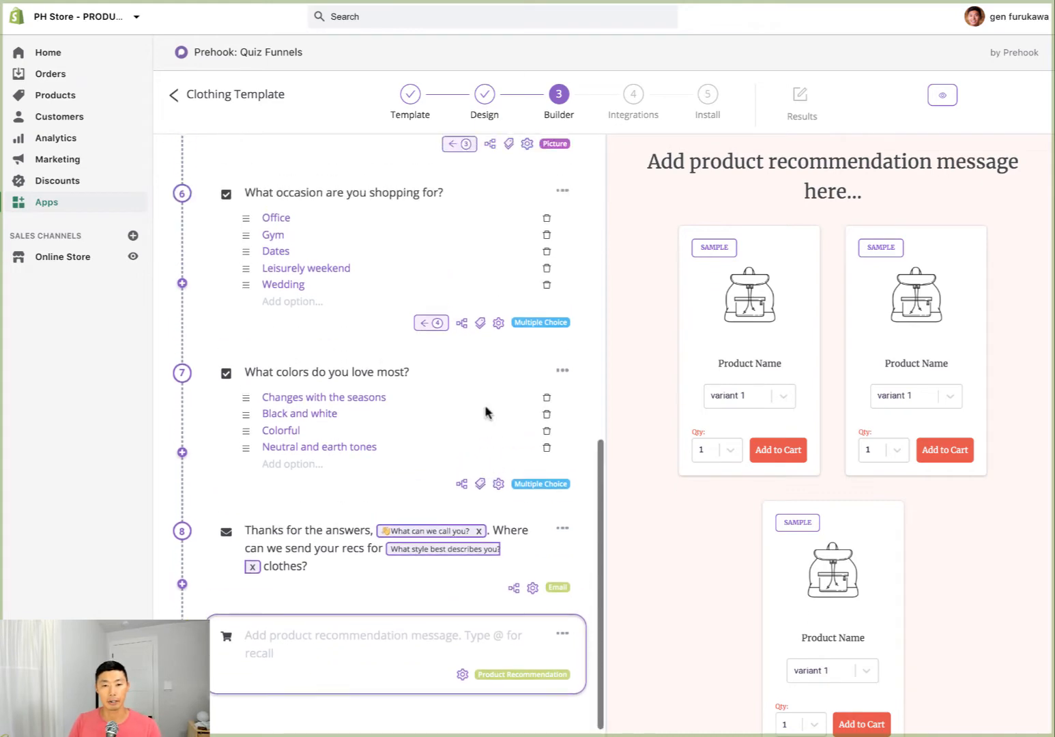
pyautogui.scroll(6, 481, 329)
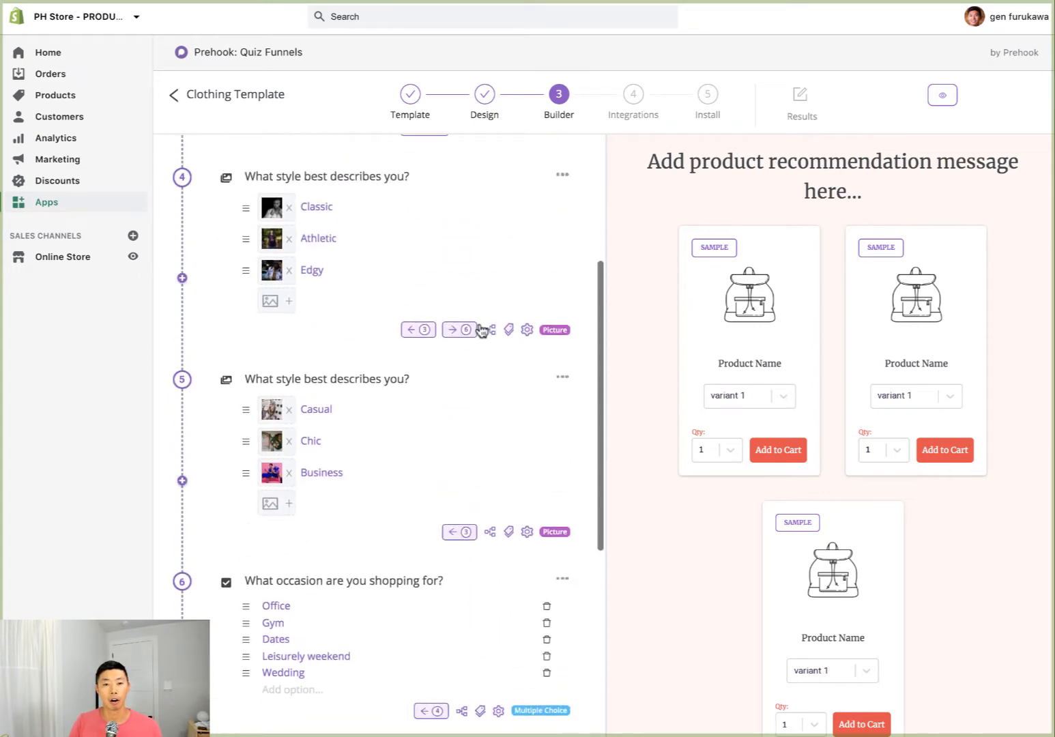
pyautogui.scroll(1, 480, 329)
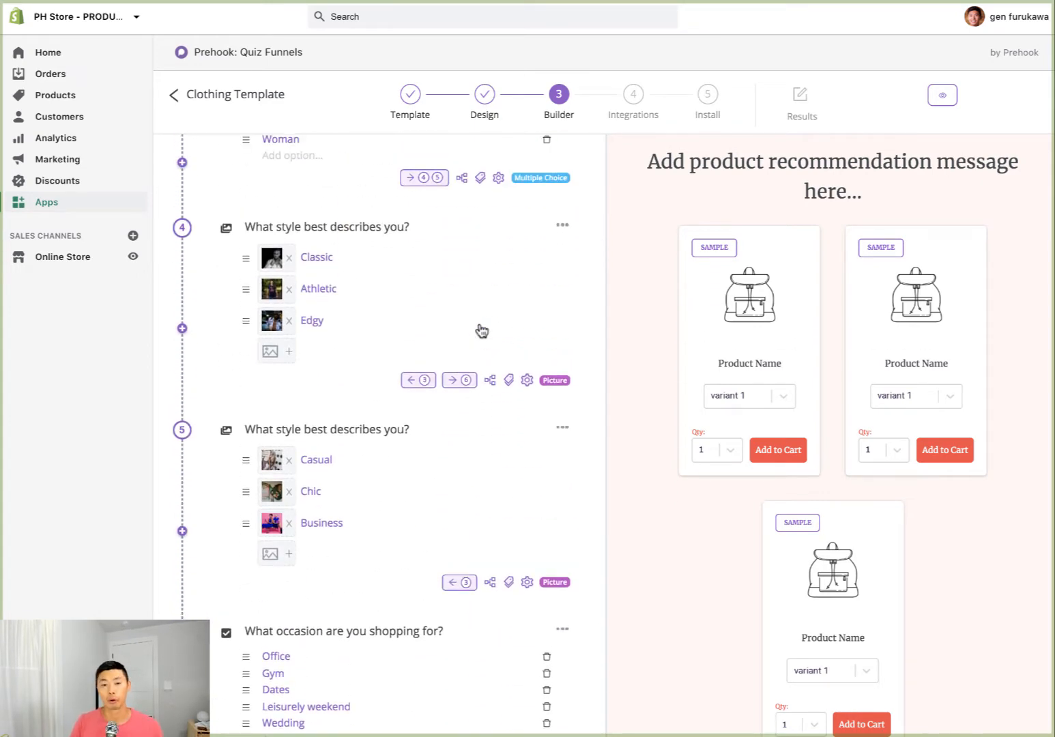
pyautogui.scroll(-3, 482, 331)
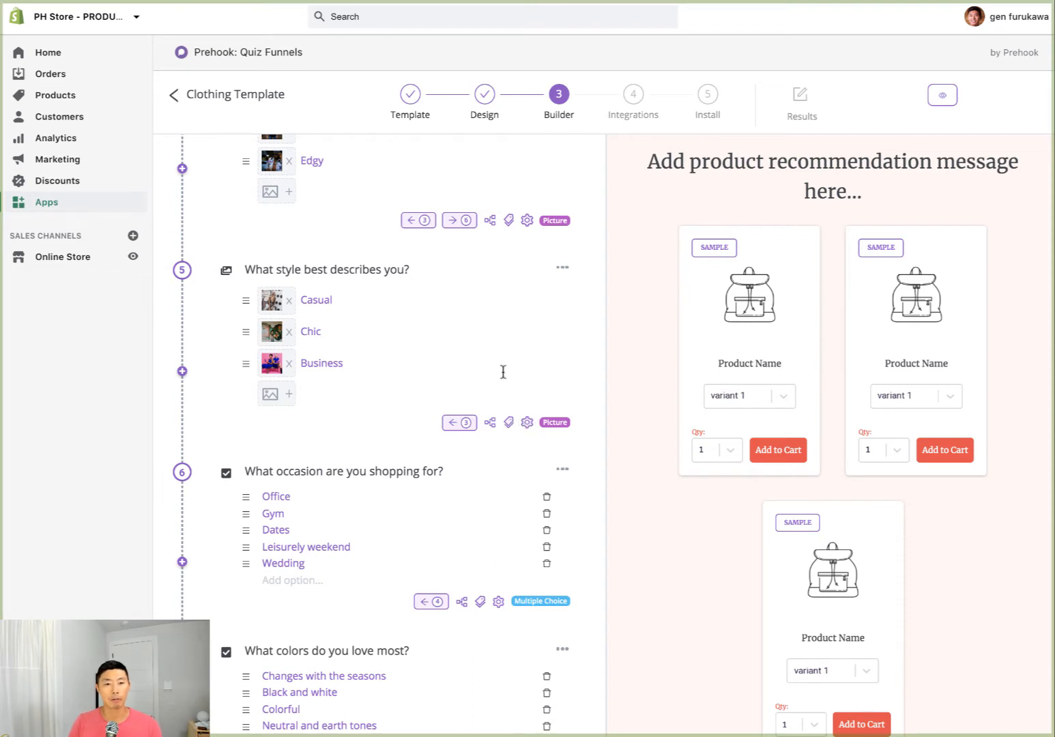
pyautogui.scroll(6, 503, 371)
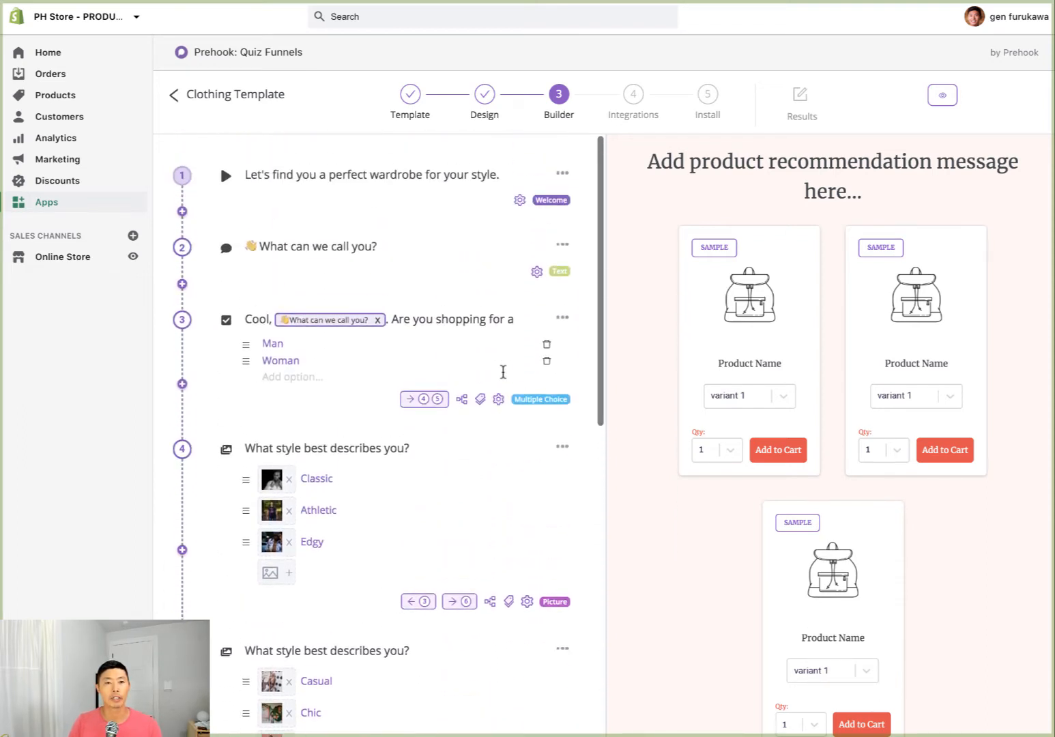
pyautogui.scroll(-3, 478, 418)
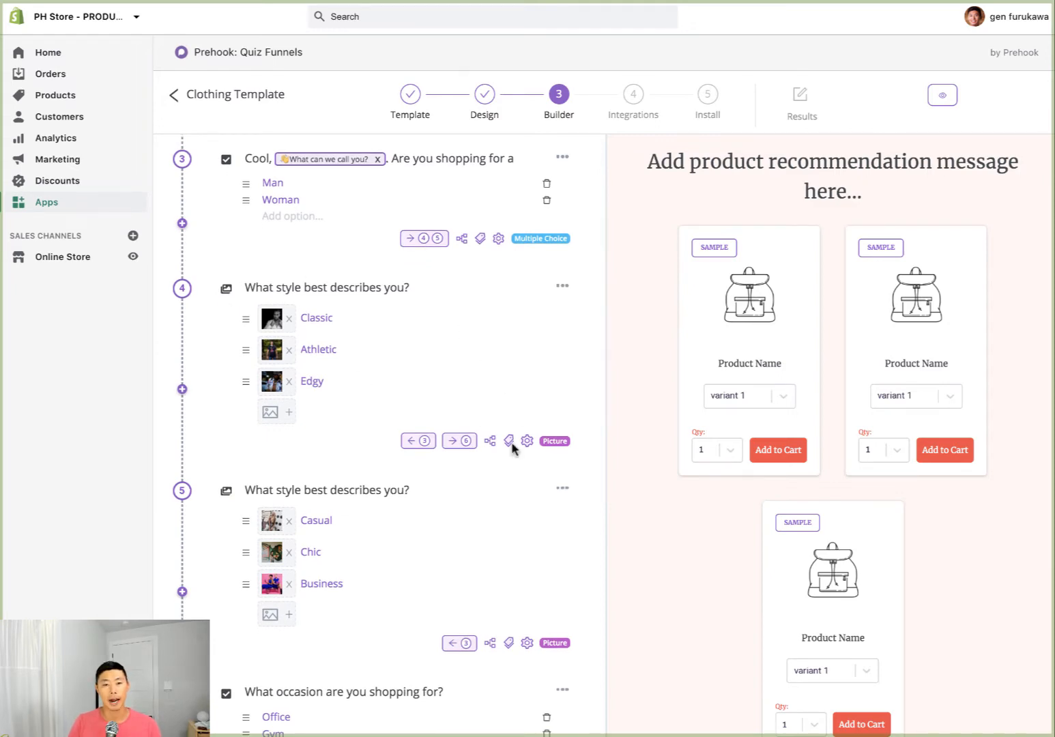
pyautogui.click(509, 442)
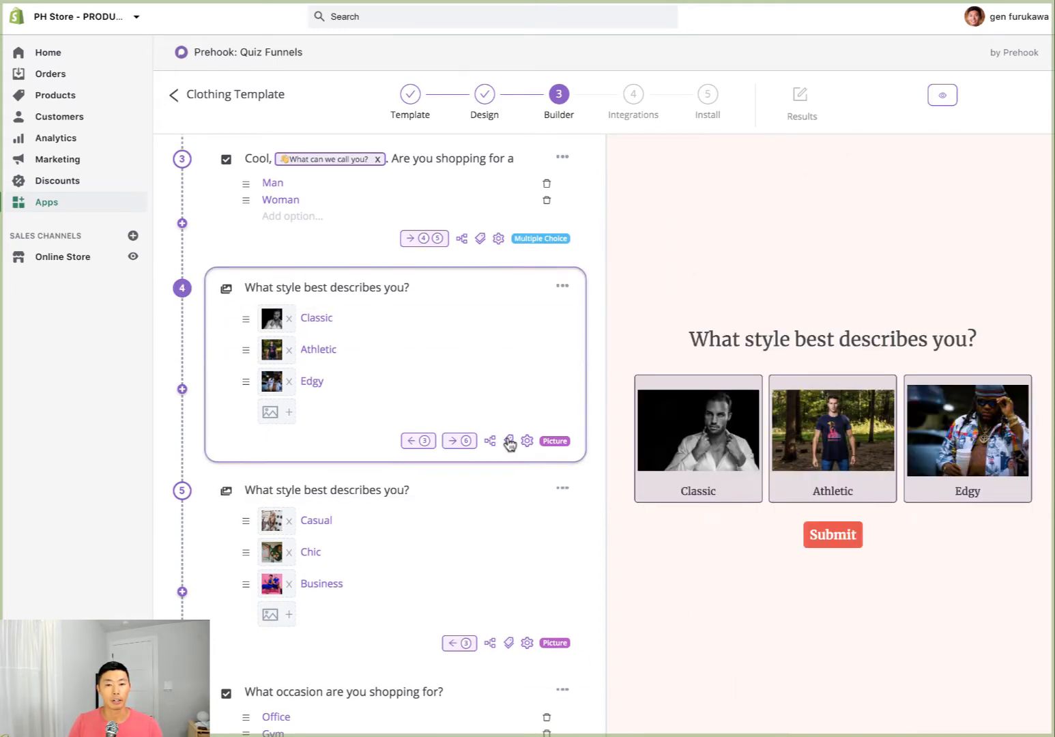
pyautogui.click(509, 442)
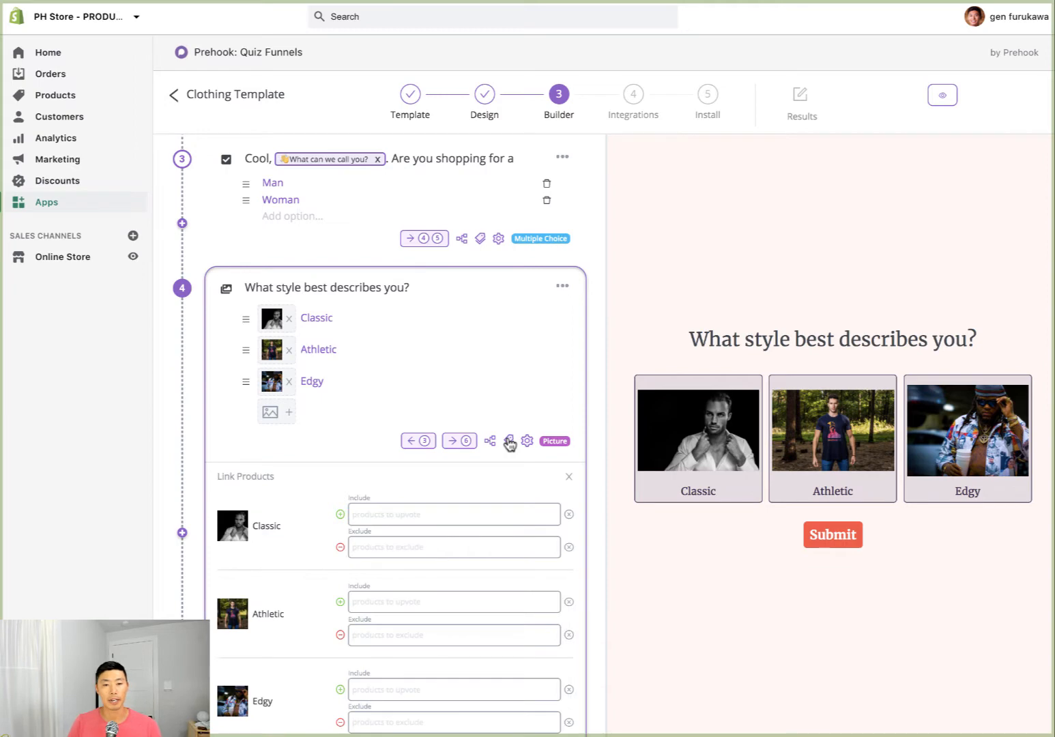
# Search the products for "denim" and include Dark Denim Top for the Classic answer
pyautogui.scroll(-2, 510, 446)
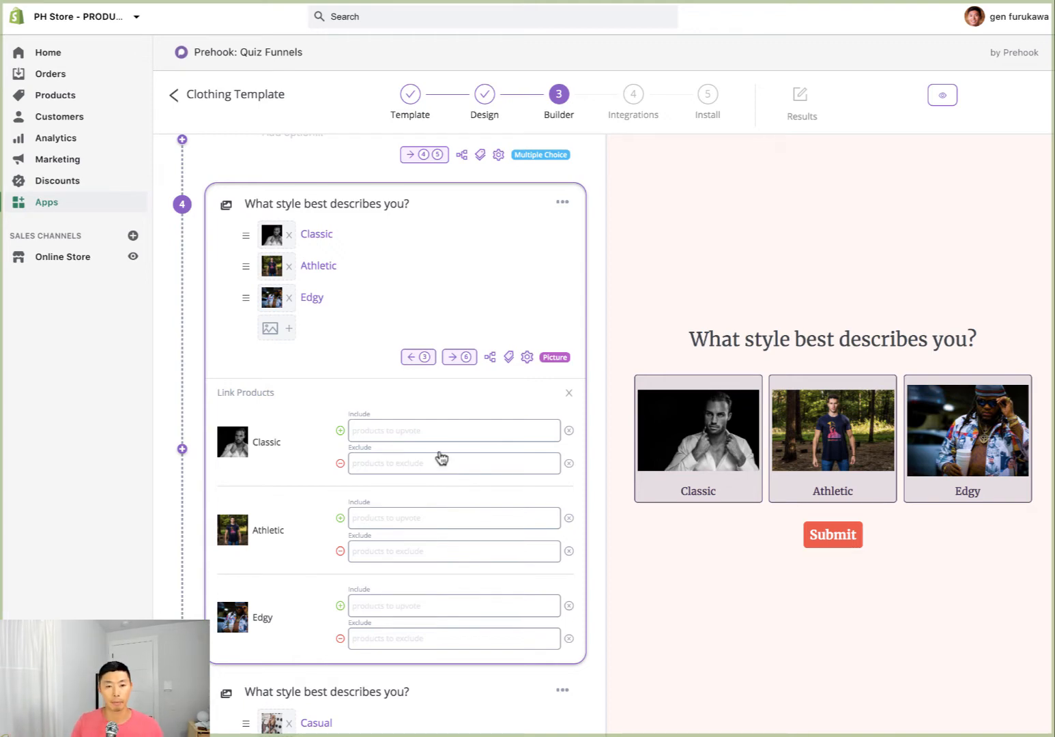
pyautogui.click(434, 430)
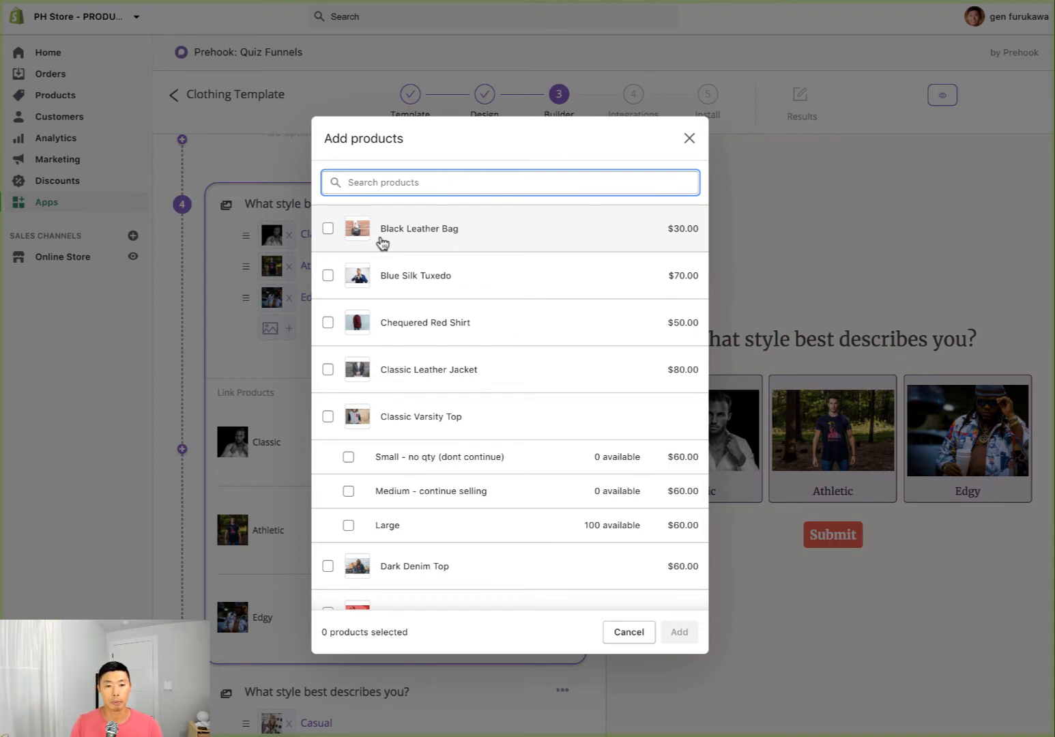
pyautogui.write('denim')
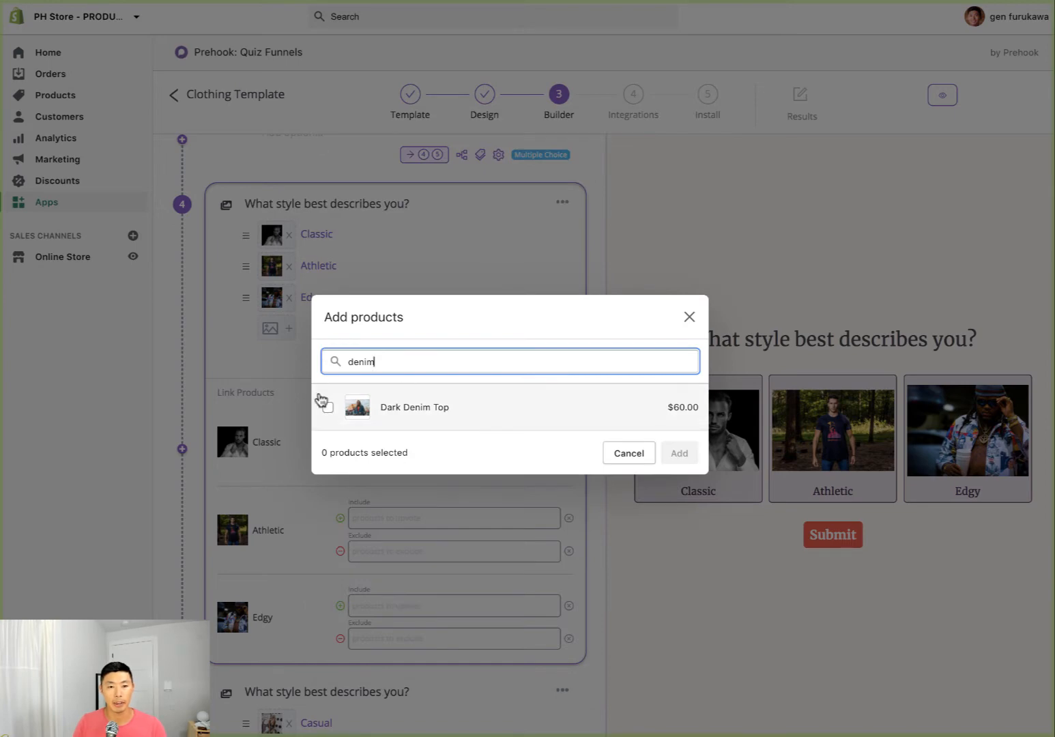
pyautogui.click(327, 406)
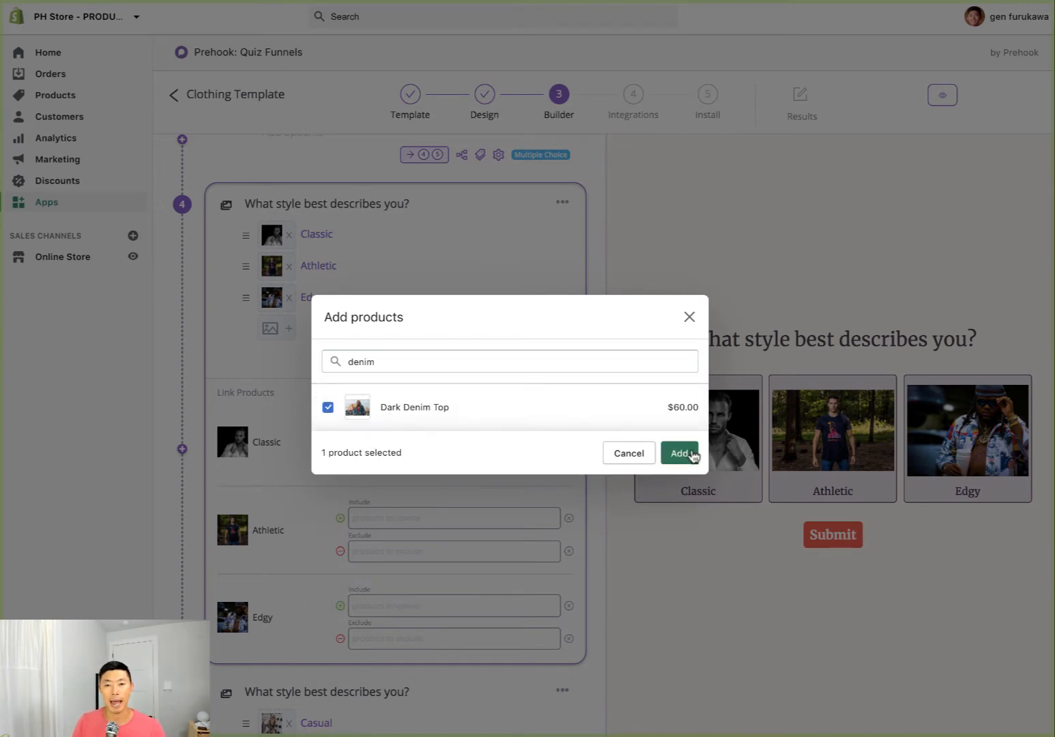
pyautogui.click(692, 455)
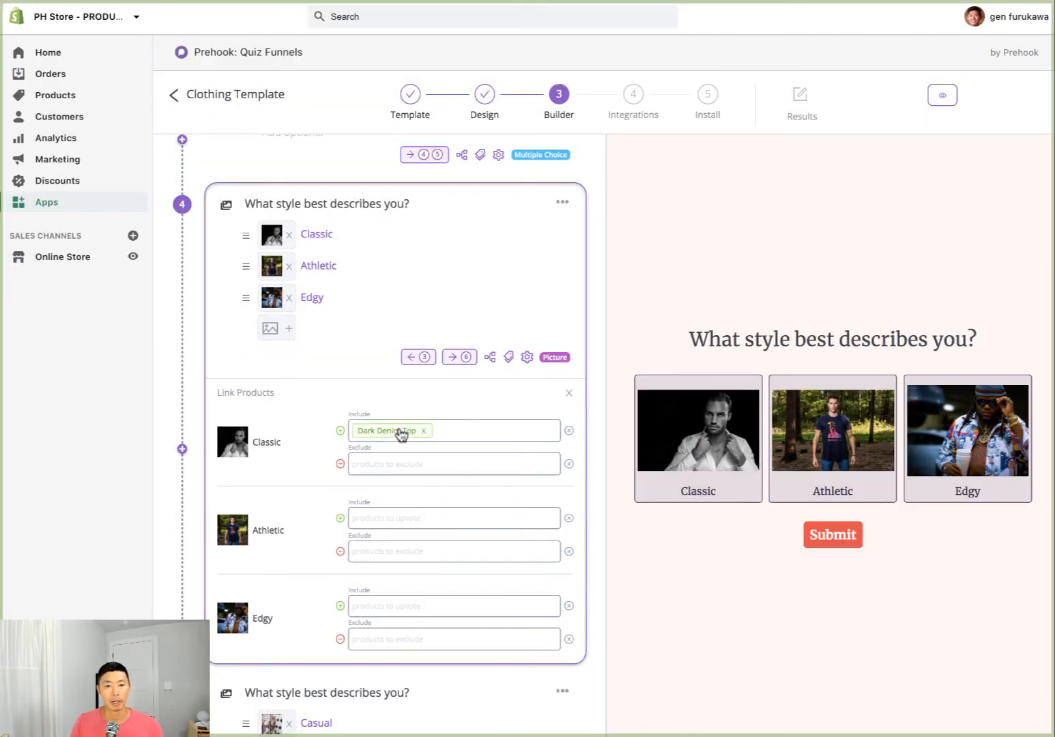
# Search for "shirt" and exclude Chequered Red Shirt, Ocean Blue Shirt and Red Sports Tee for the Classic answer
pyautogui.click(394, 466)
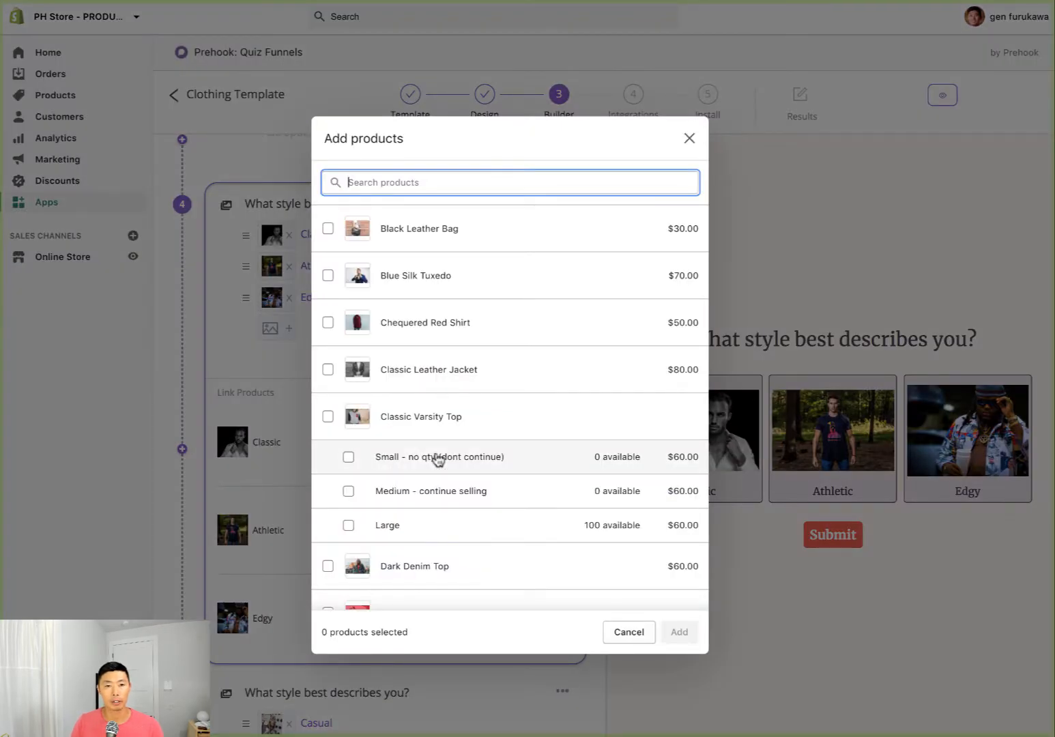
pyautogui.scroll(-5, 437, 460)
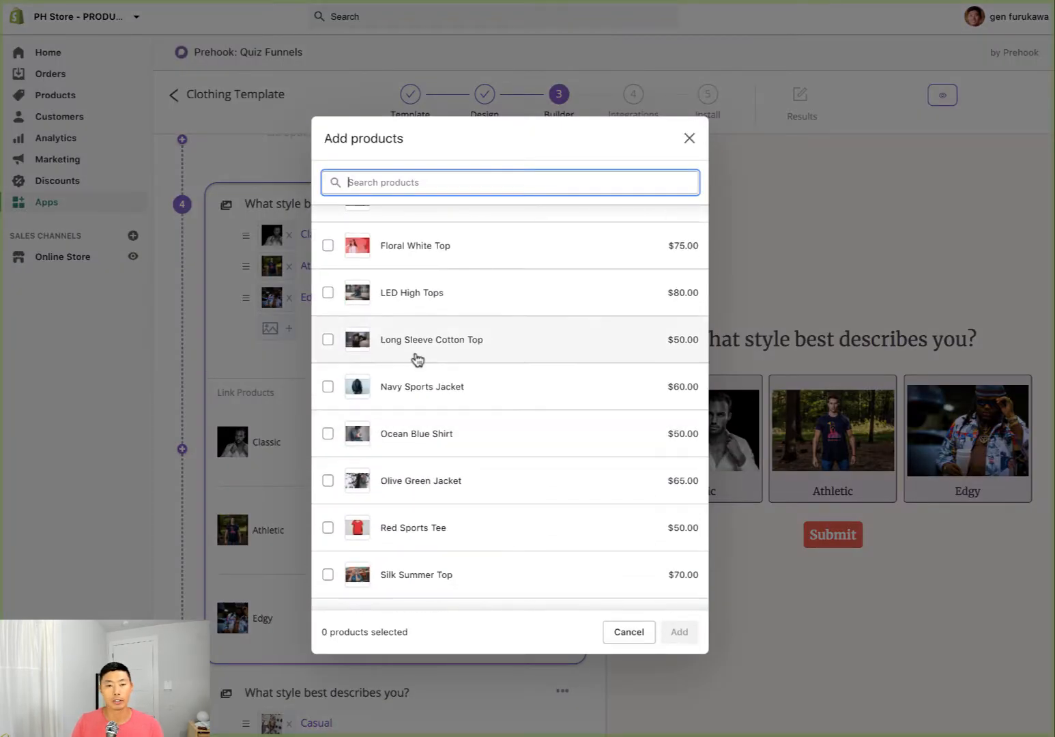
pyautogui.write('shirt')
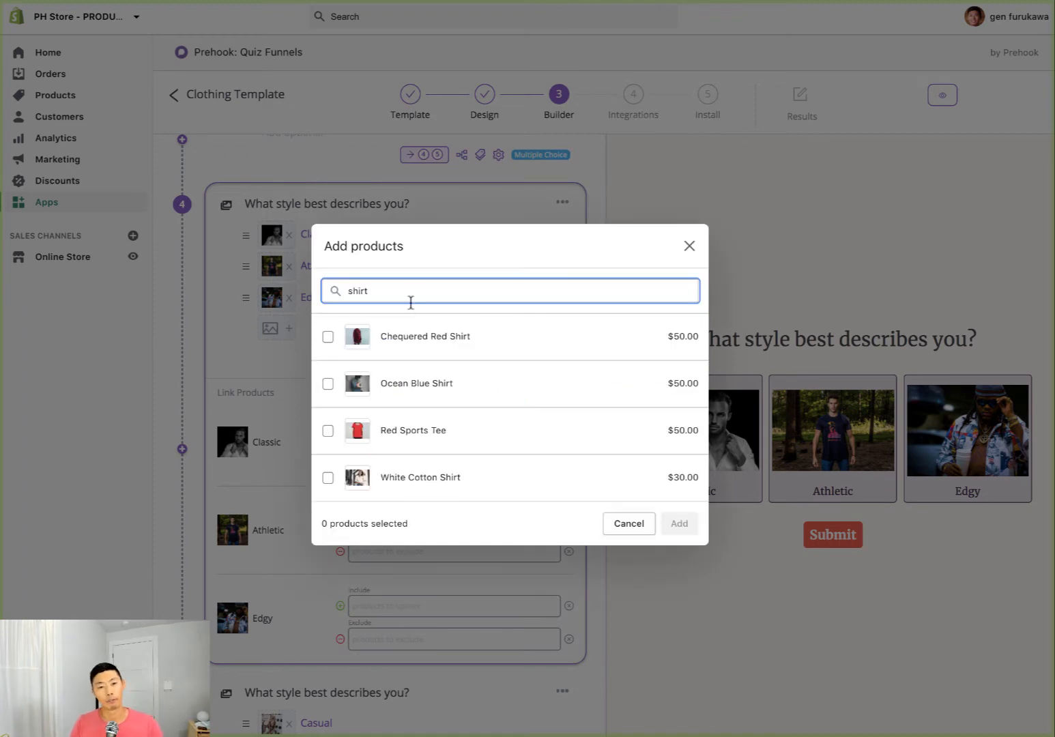
pyautogui.click(327, 336)
pyautogui.click(328, 383)
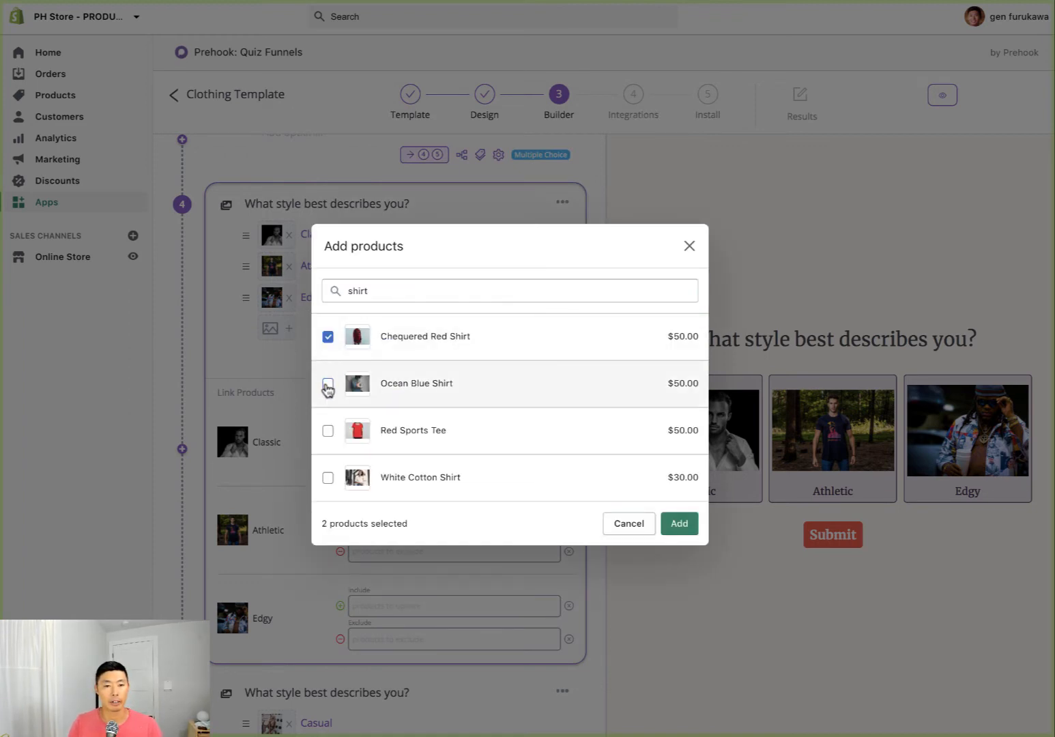
pyautogui.click(327, 430)
pyautogui.click(674, 523)
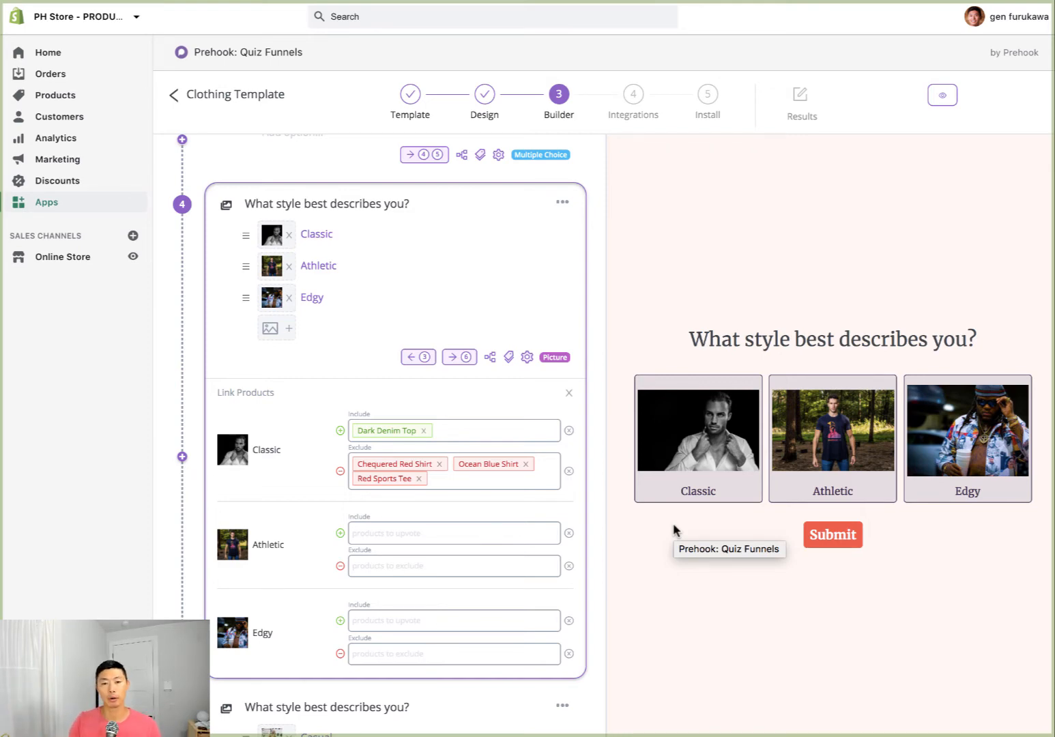
# Enter "These are your recommendations." as the message of the product recommendation ending
pyautogui.scroll(-4, 398, 533)
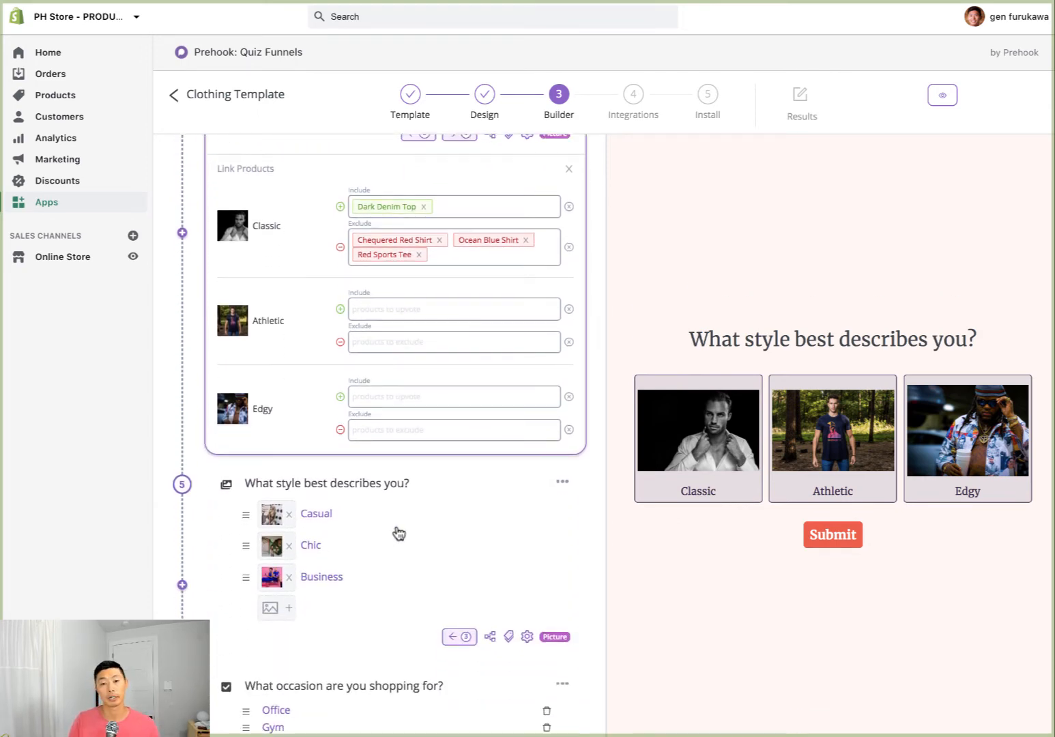
pyautogui.scroll(-10, 398, 534)
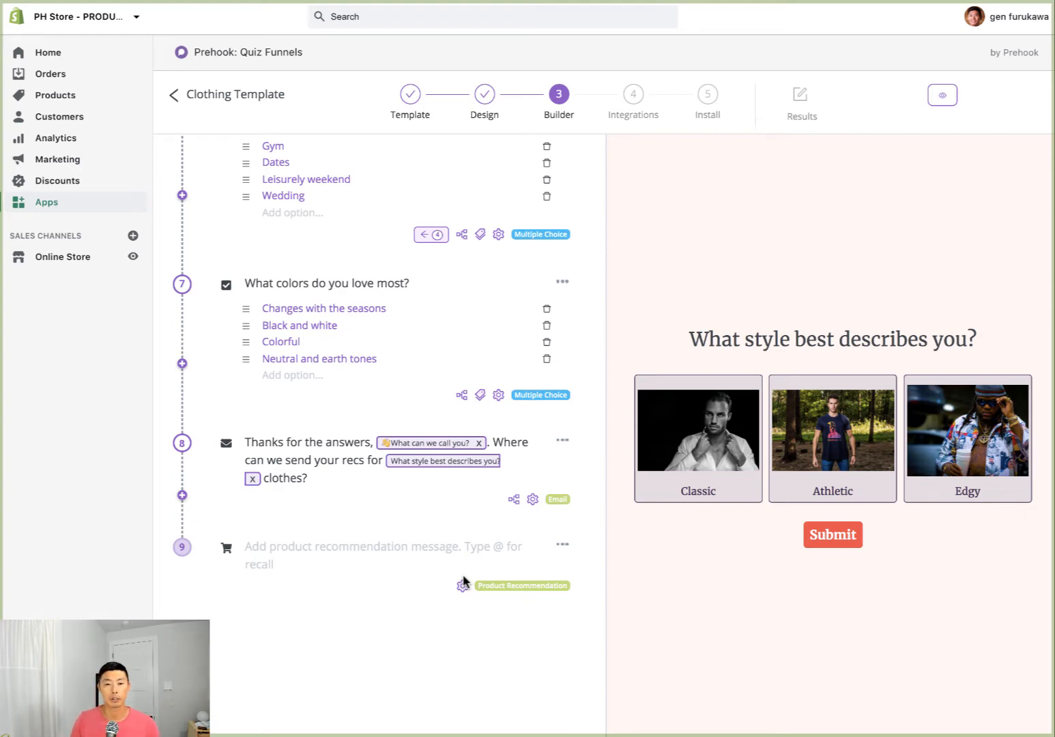
pyautogui.click(464, 595)
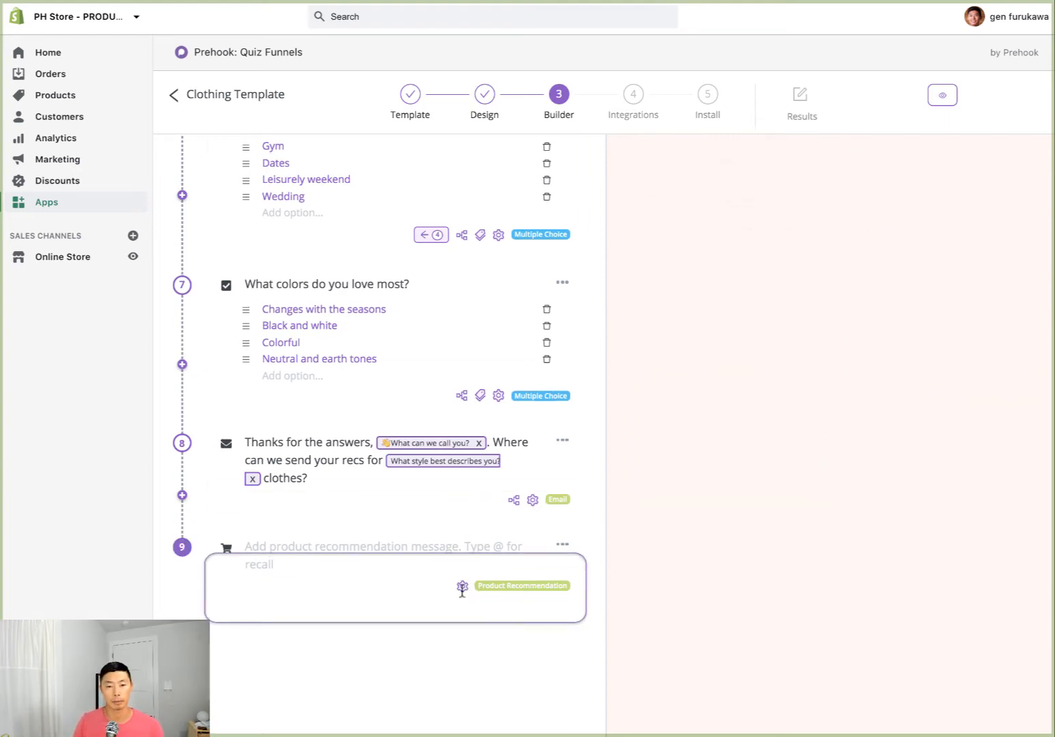
pyautogui.click(399, 561)
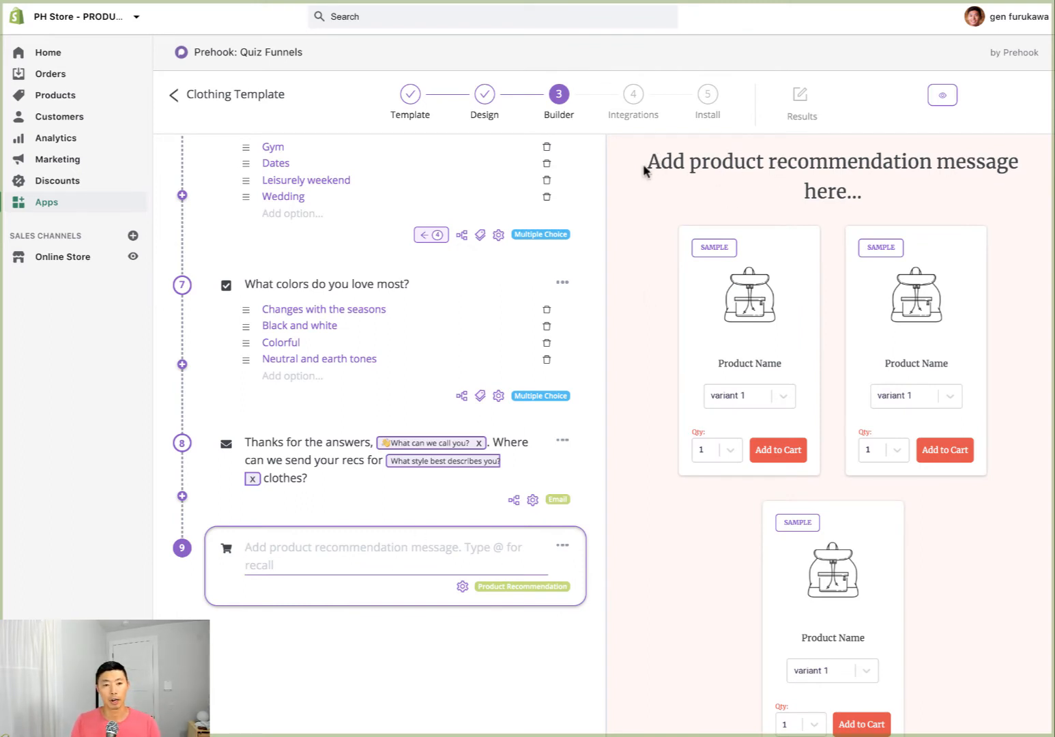
pyautogui.write('These are your ')
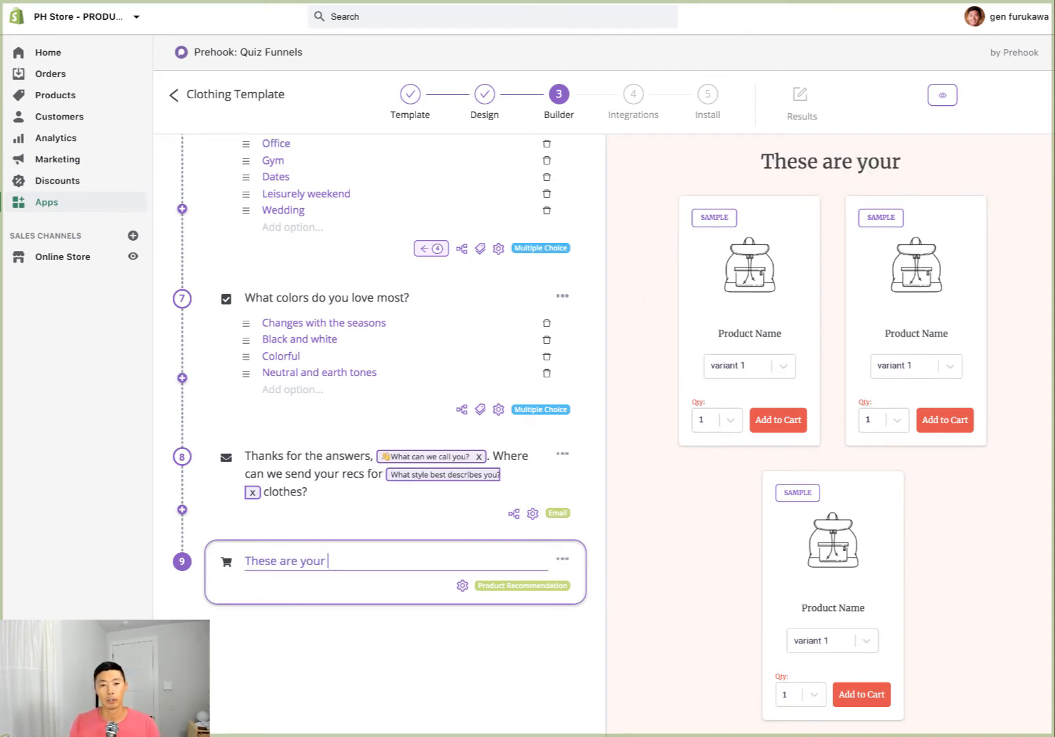
pyautogui.write('recommendartions')
pyautogui.press('BackSpace')
pyautogui.press('BackSpace')
pyautogui.press('BackSpace')
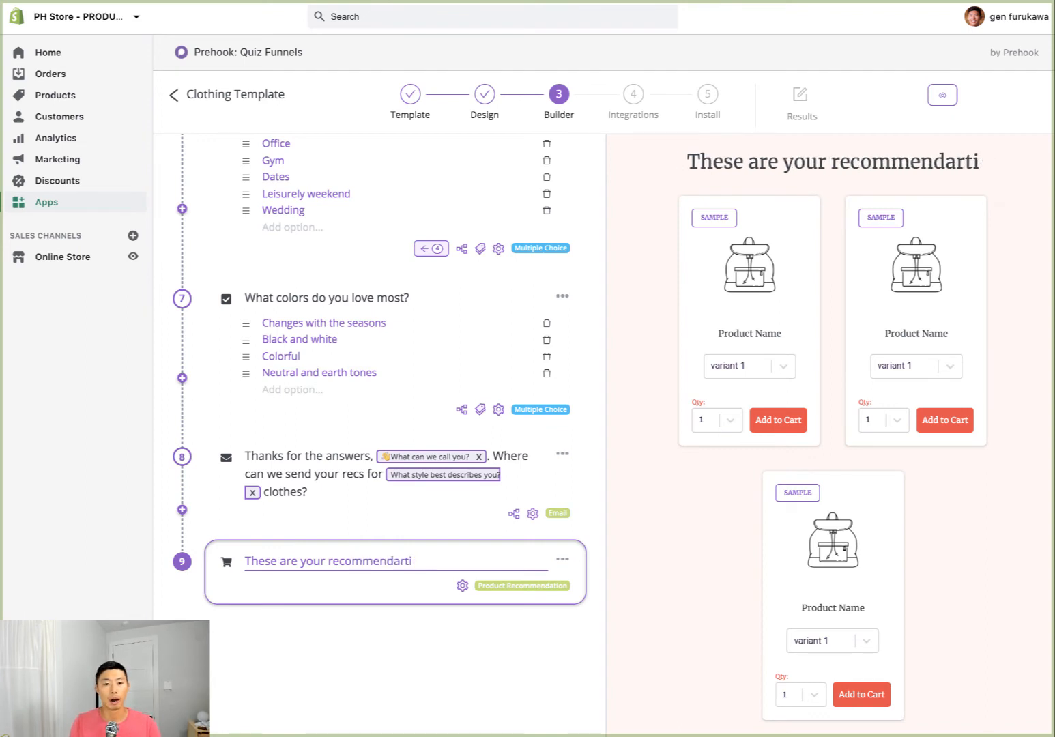
pyautogui.press('BackSpace')
pyautogui.press('BackSpace')
pyautogui.press('BackSpace')
pyautogui.write('tions.')
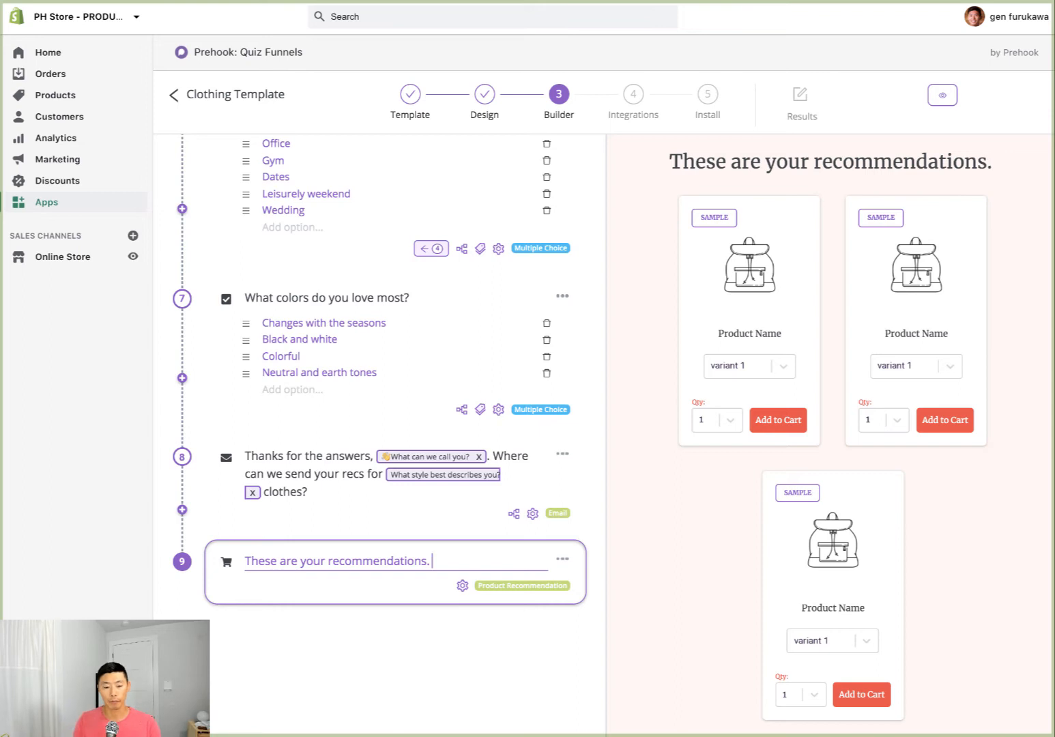
# Append the recalled answer to "What can we call you?" to the recommendation message and replace the period before it with a comma
pyautogui.write(' @')
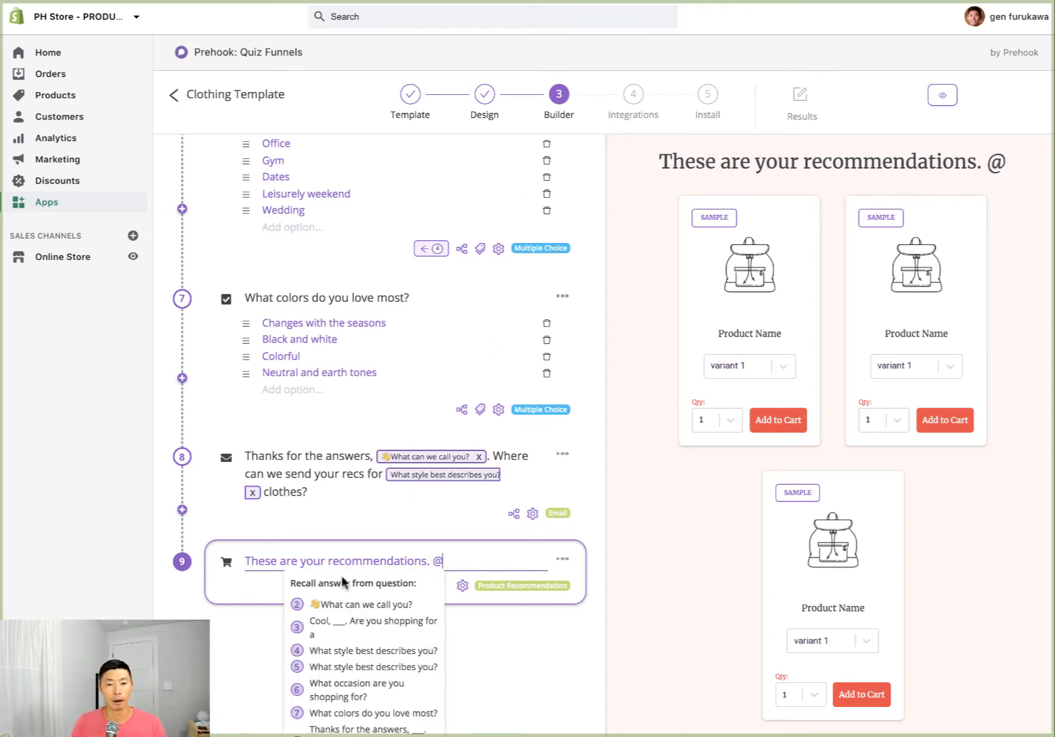
pyautogui.click(336, 605)
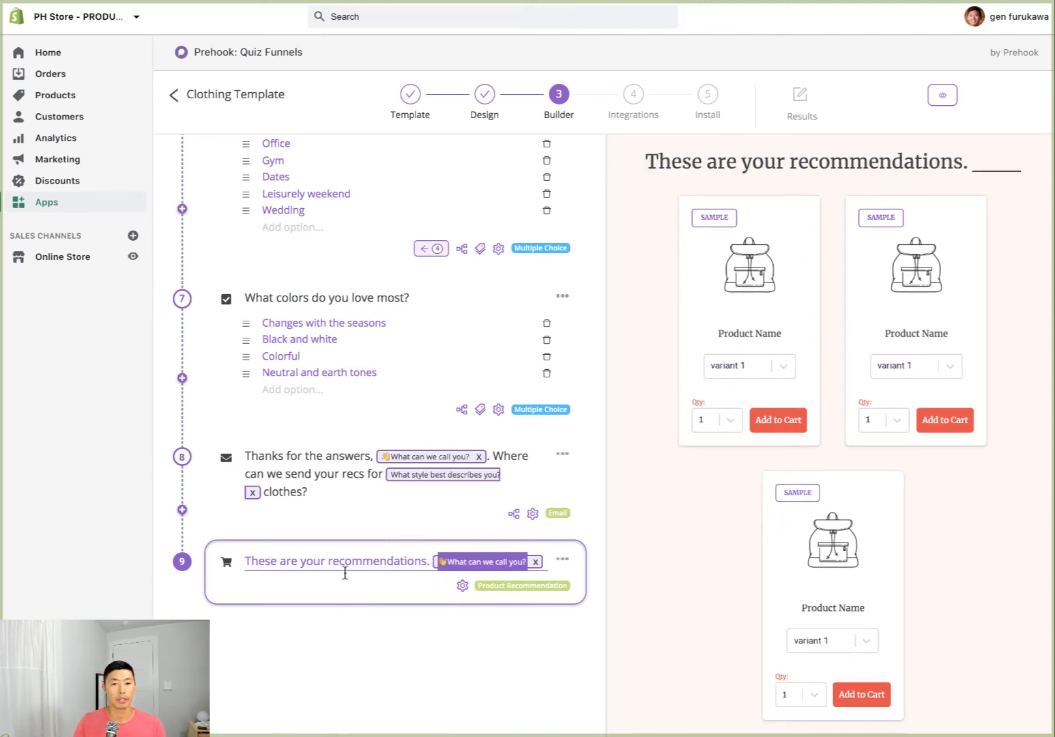
pyautogui.click(427, 561)
pyautogui.press('BackSpace')
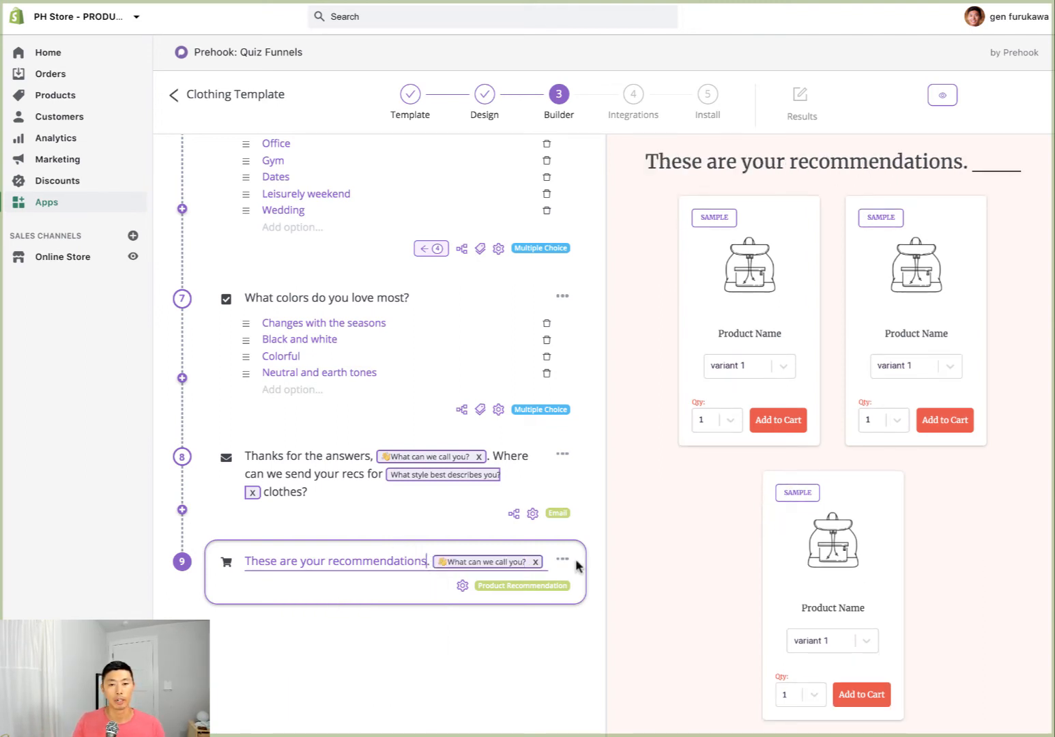
pyautogui.write(',')
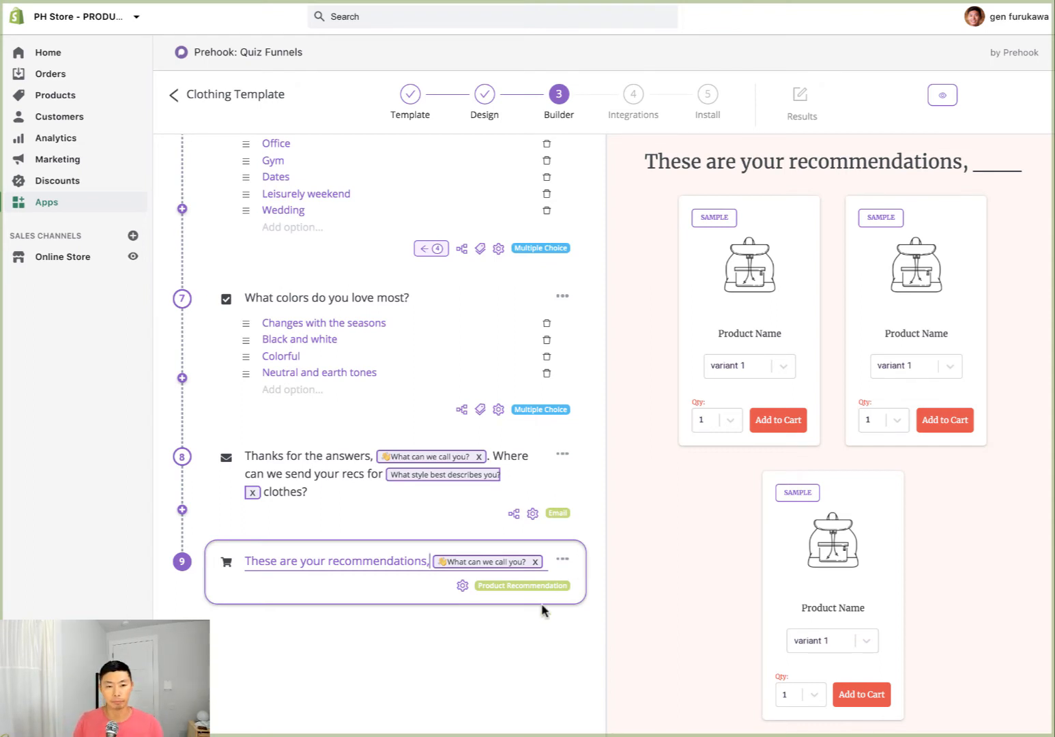
# Enable the description on the product recommendation ending and enter "free returns" as its text
pyautogui.click(463, 588)
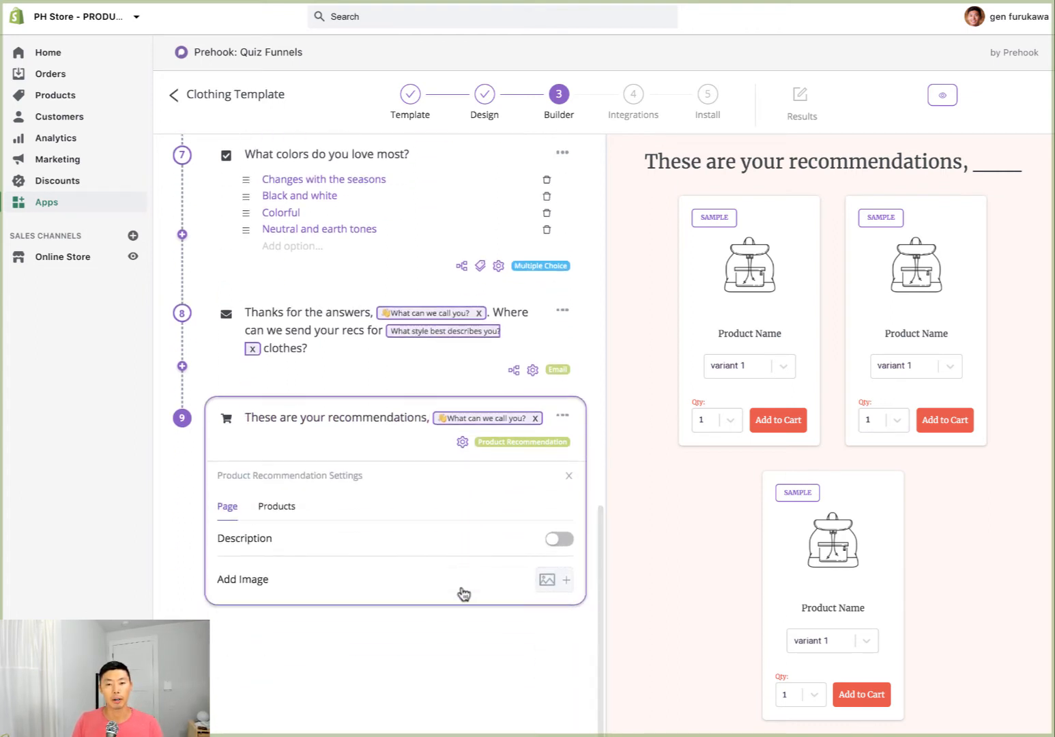
pyautogui.click(563, 538)
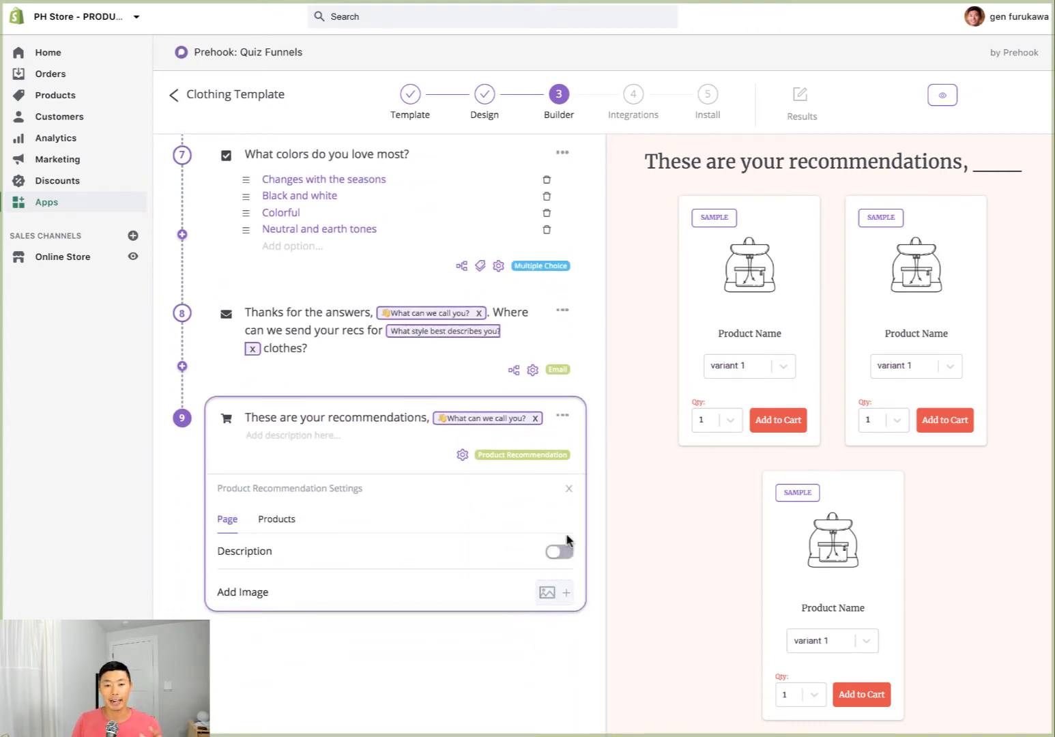
pyautogui.click(363, 437)
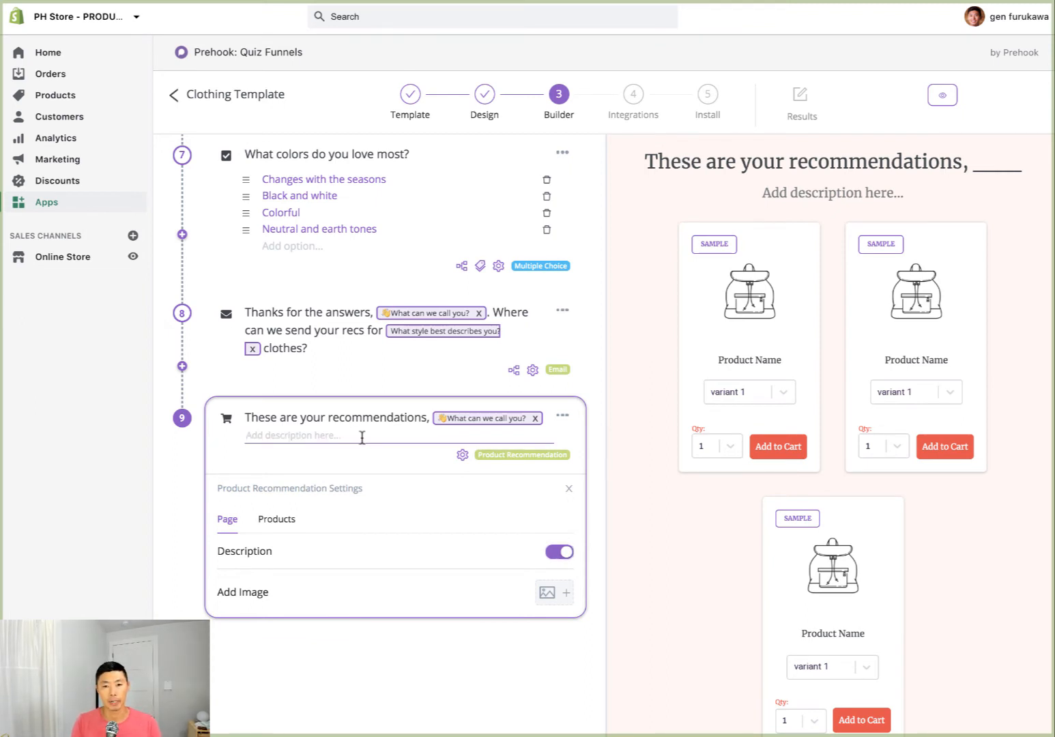
pyautogui.write('no')
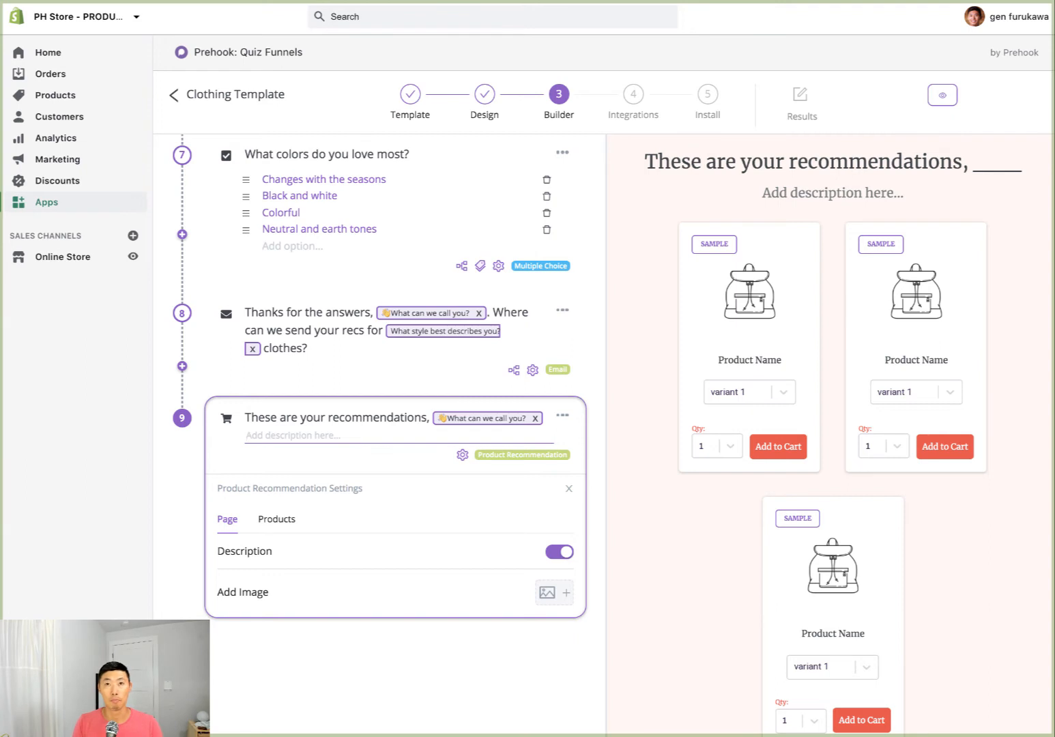
pyautogui.press('BackSpace')
pyautogui.press('BackSpace')
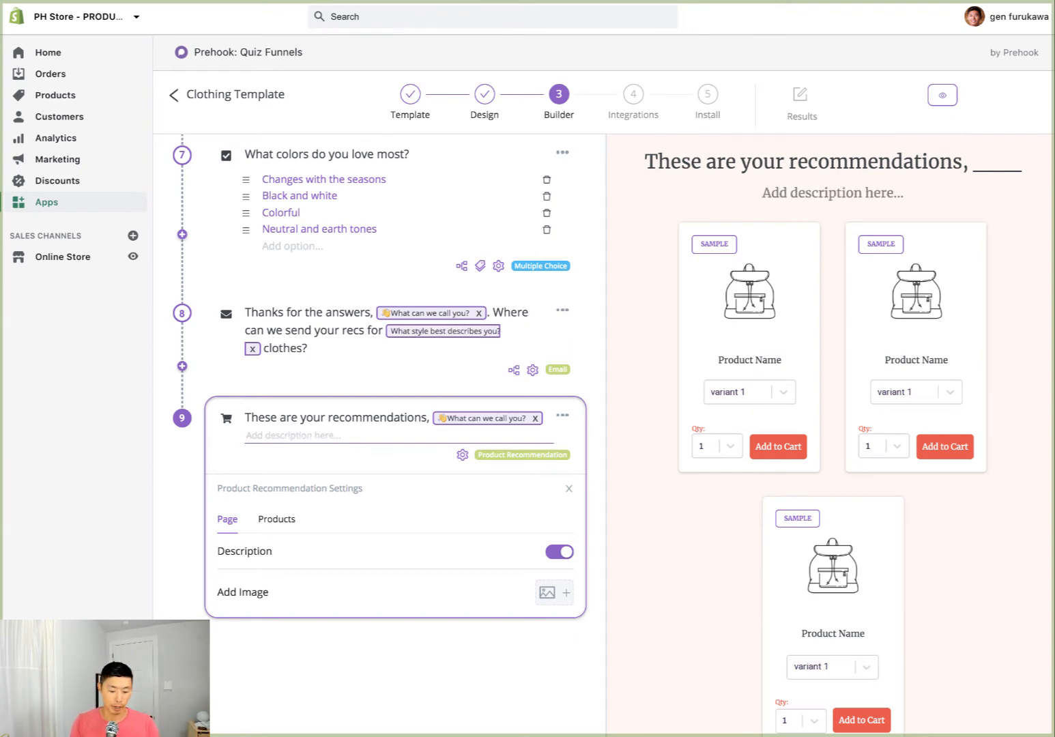
pyautogui.write('free returns')
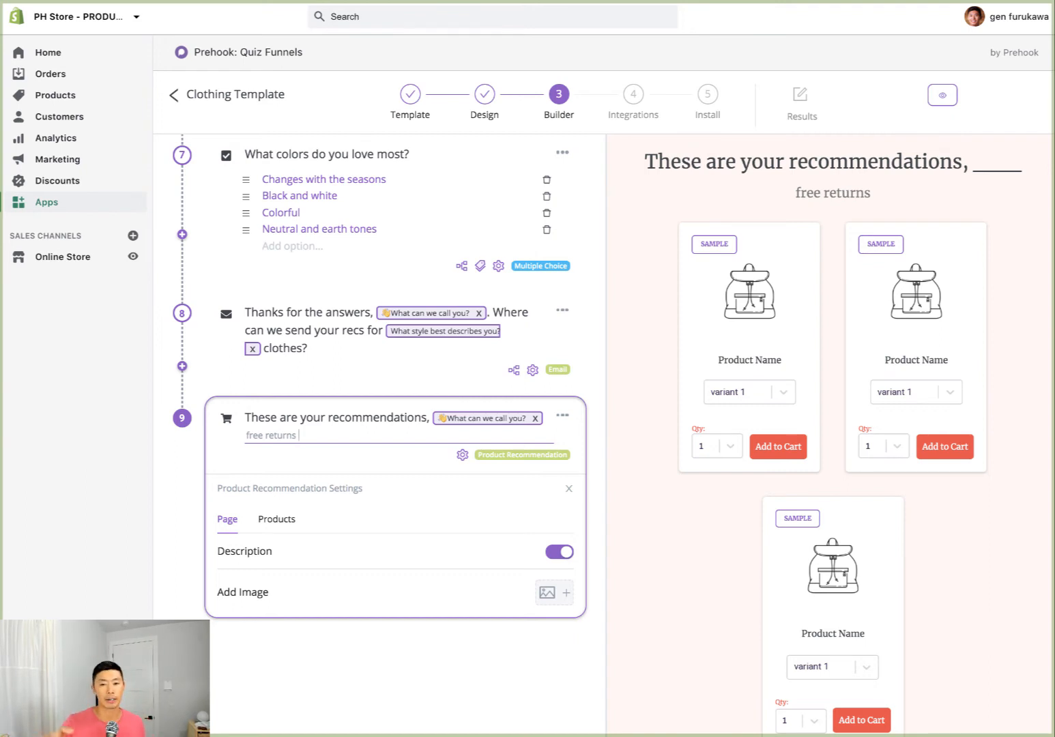
pyautogui.click(548, 592)
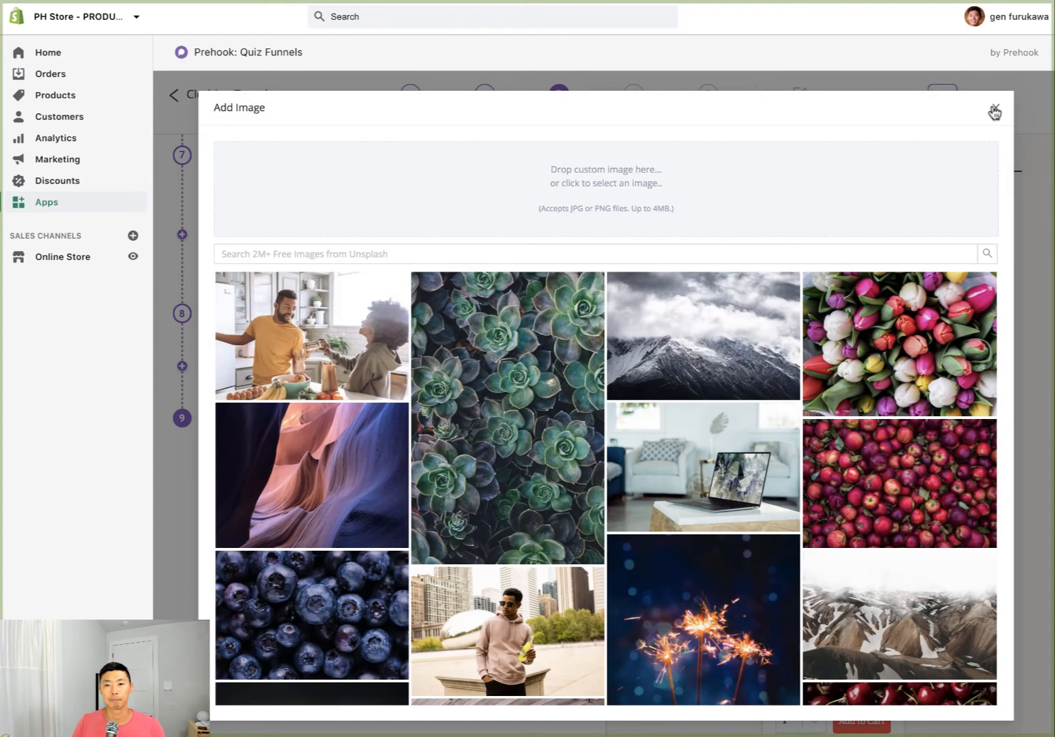
pyautogui.click(996, 108)
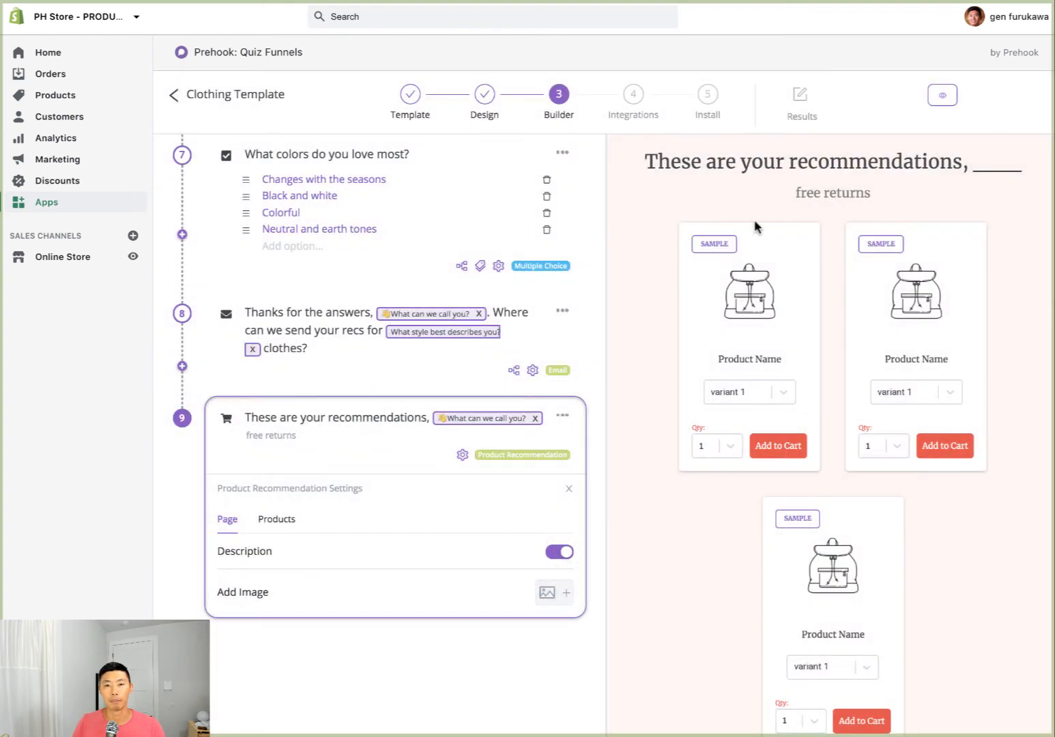
# Turn off Show Add to Cart in the product settings of the recommendation ending
pyautogui.click(281, 520)
pyautogui.scroll(-2, 285, 523)
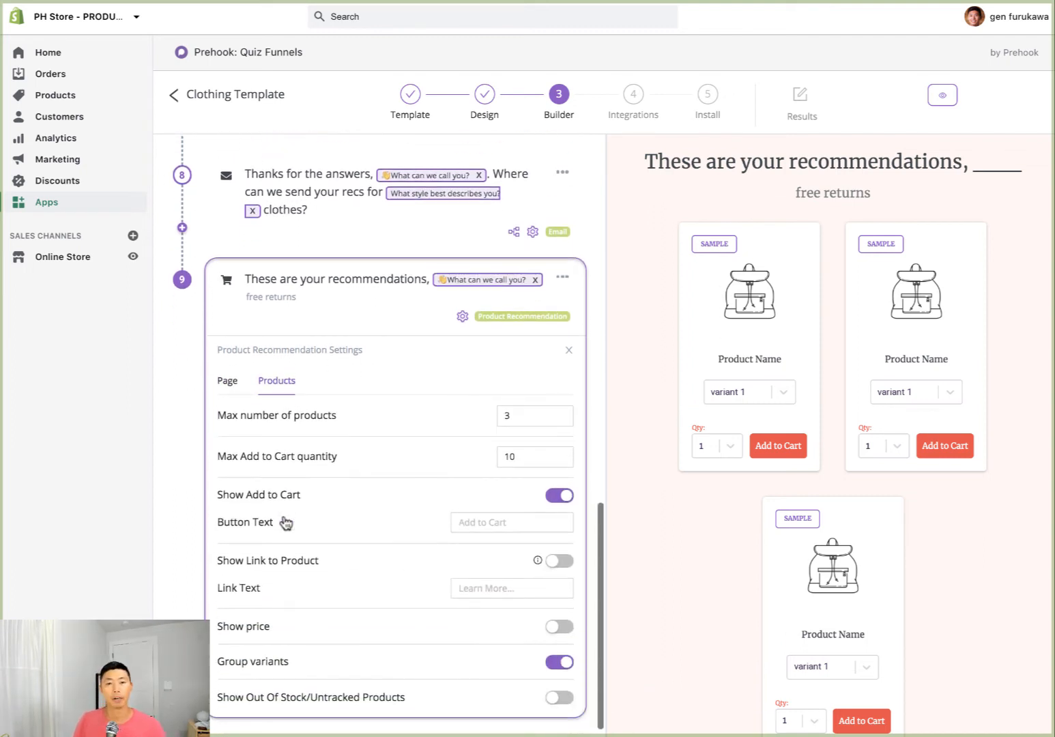
pyautogui.scroll(-2, 285, 522)
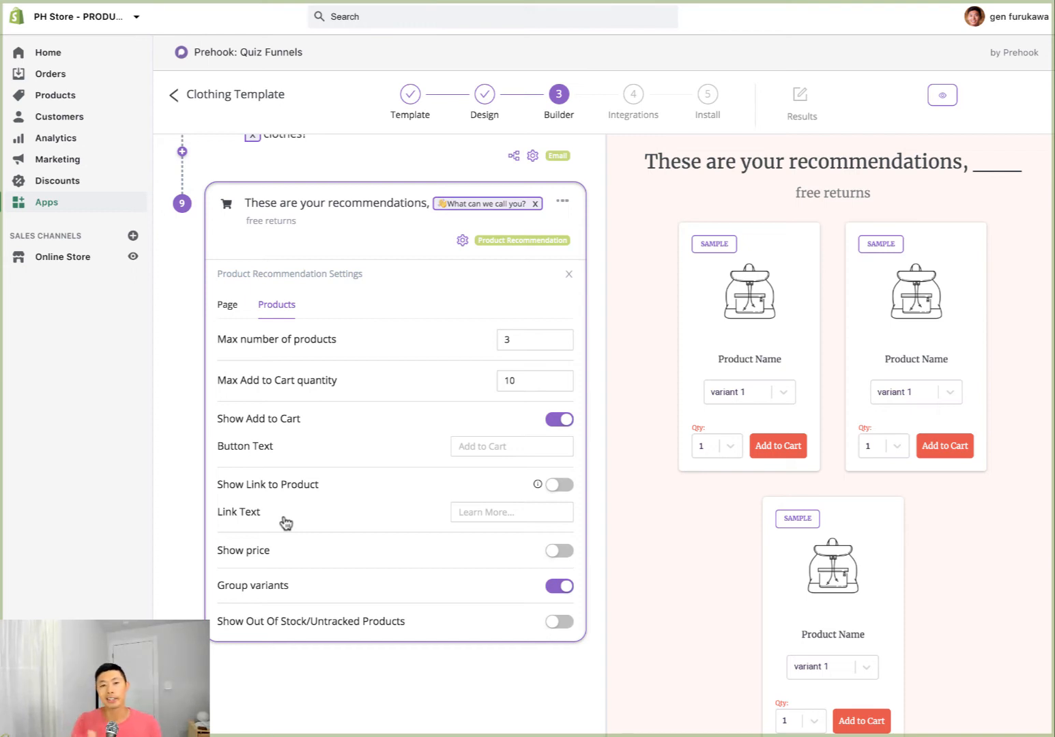
pyautogui.click(524, 332)
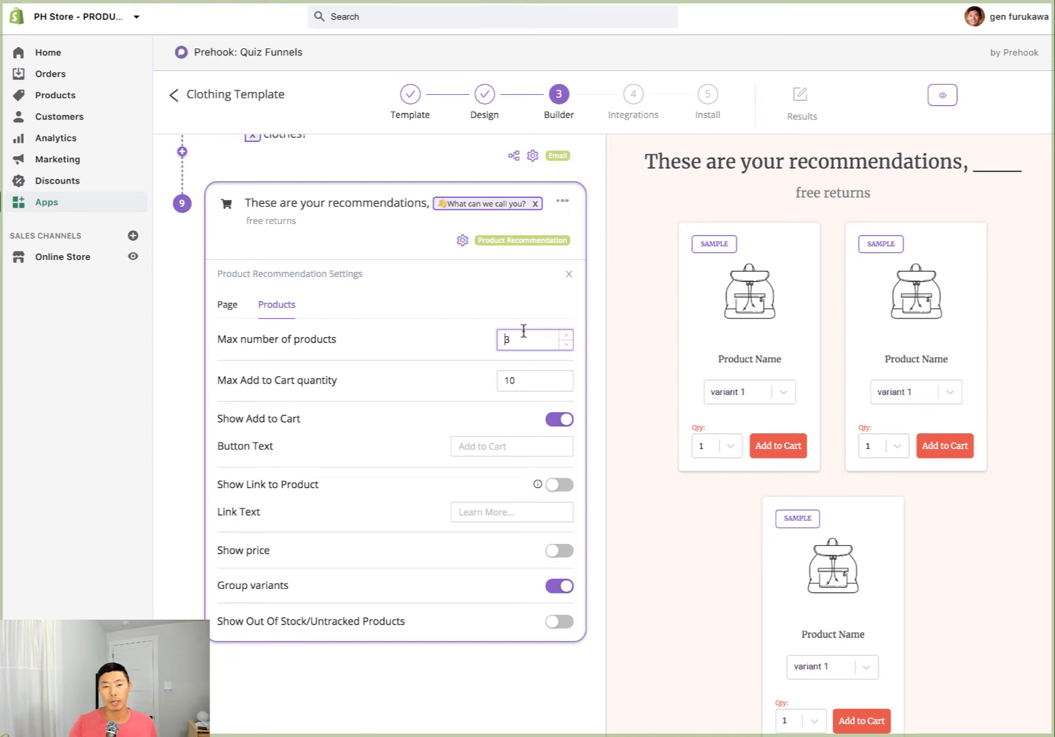
pyautogui.doubleClick(523, 380)
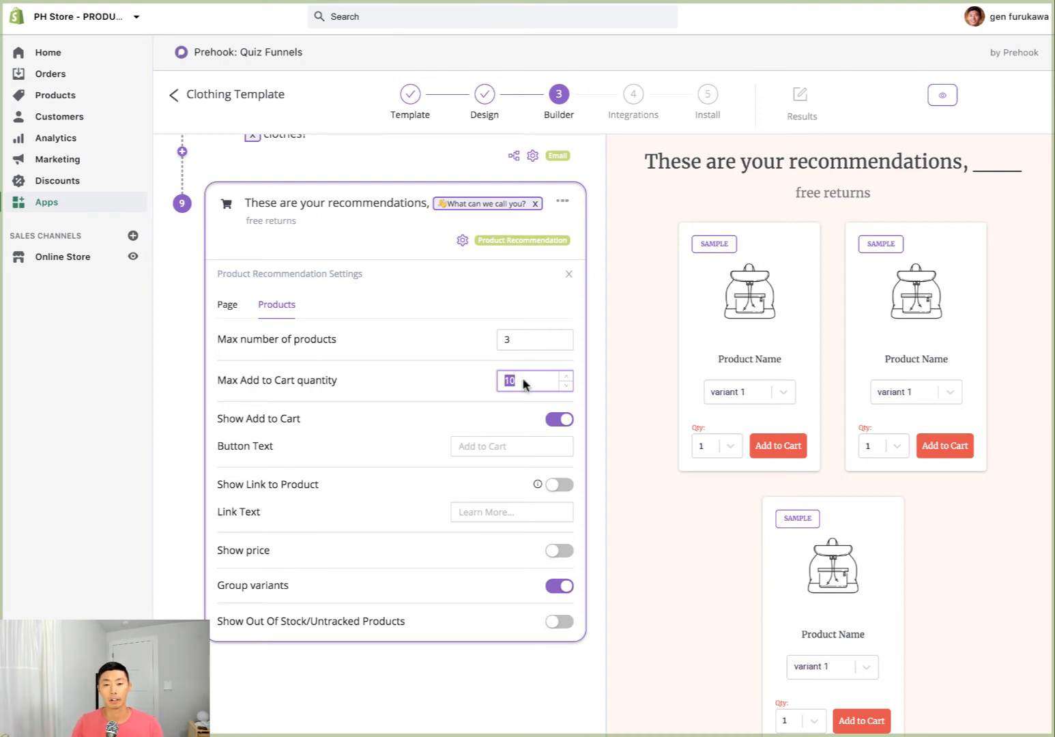
pyautogui.click(557, 422)
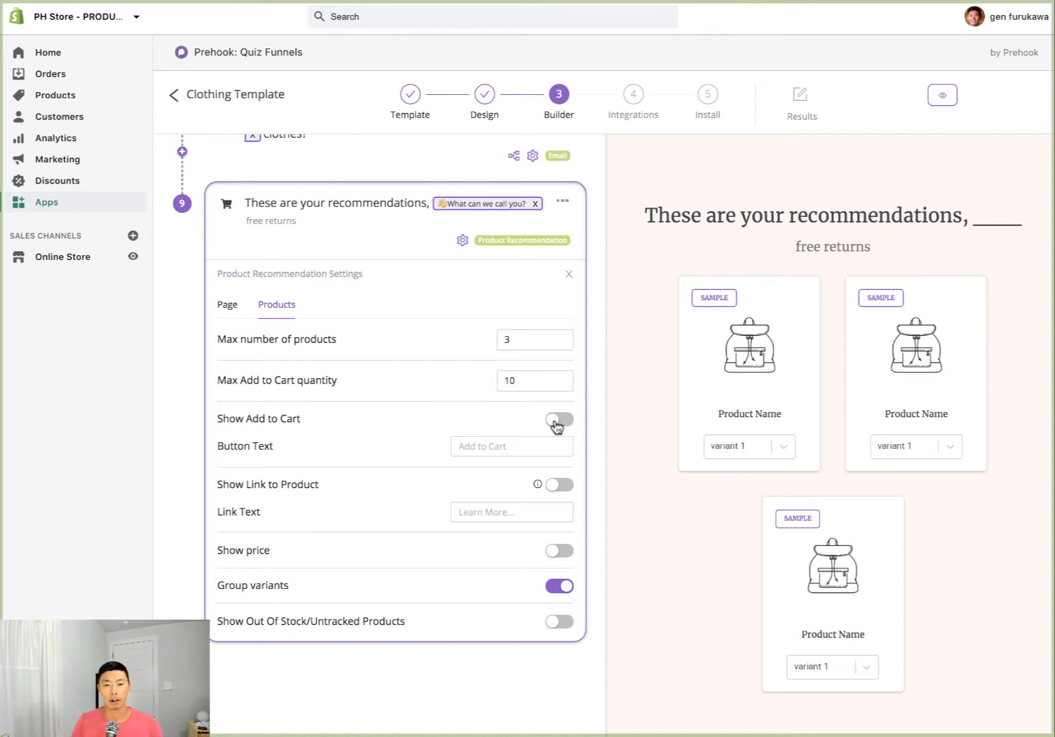
# Enable Show Link to Product for the recommended products and set the link text to "Hey, I want to learn more"
pyautogui.click(567, 486)
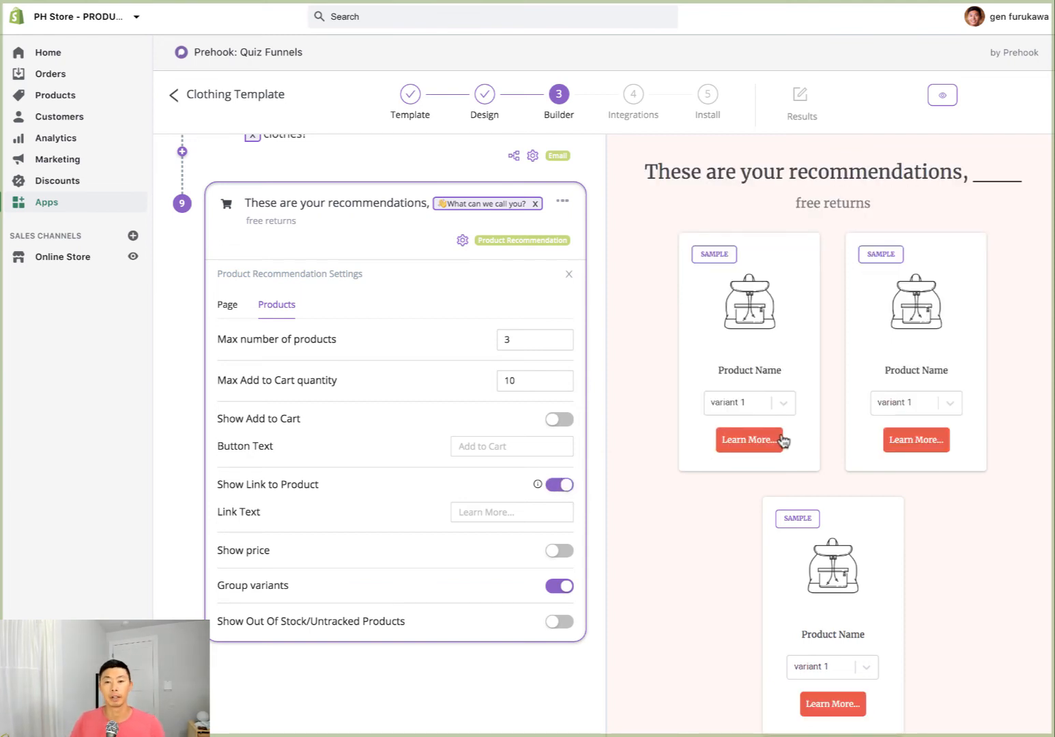
pyautogui.click(541, 513)
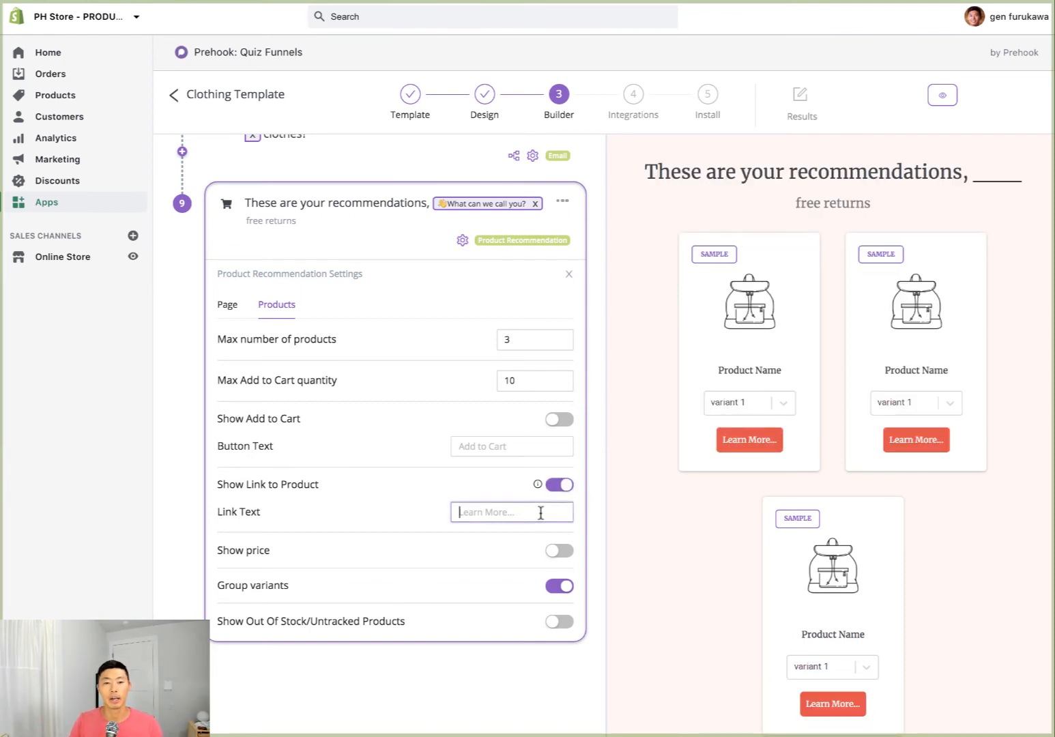
pyautogui.write('Hey')
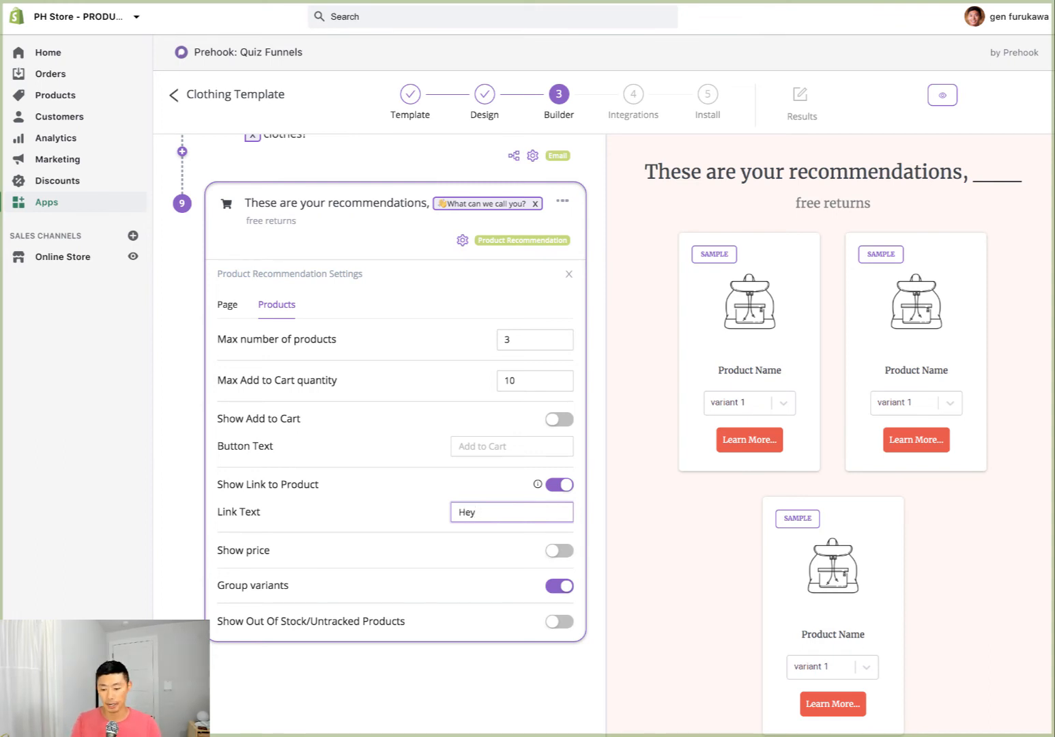
pyautogui.press('BackSpace')
pyautogui.write(', I wa')
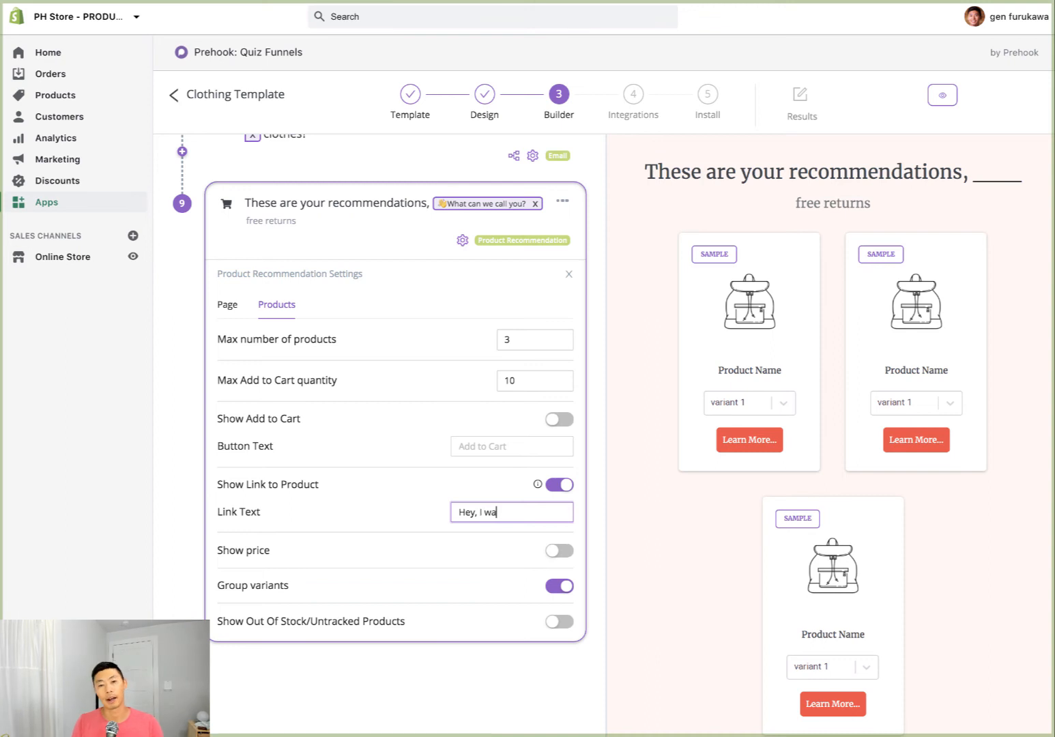
pyautogui.write('nt to learn more')
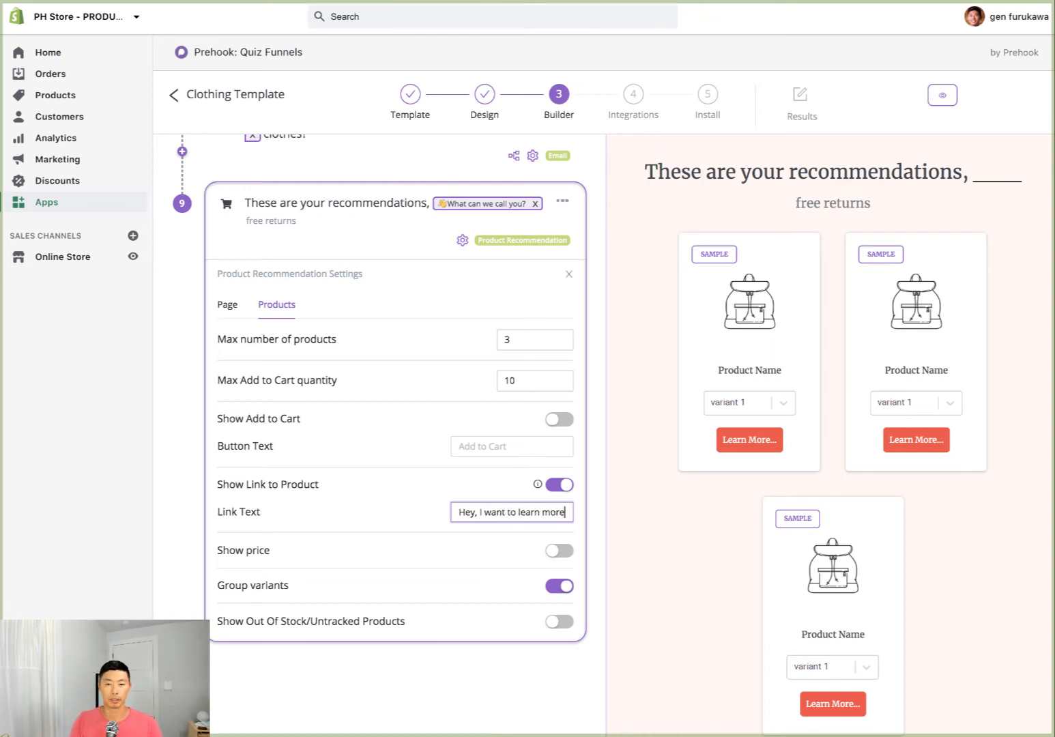
pyautogui.click(634, 520)
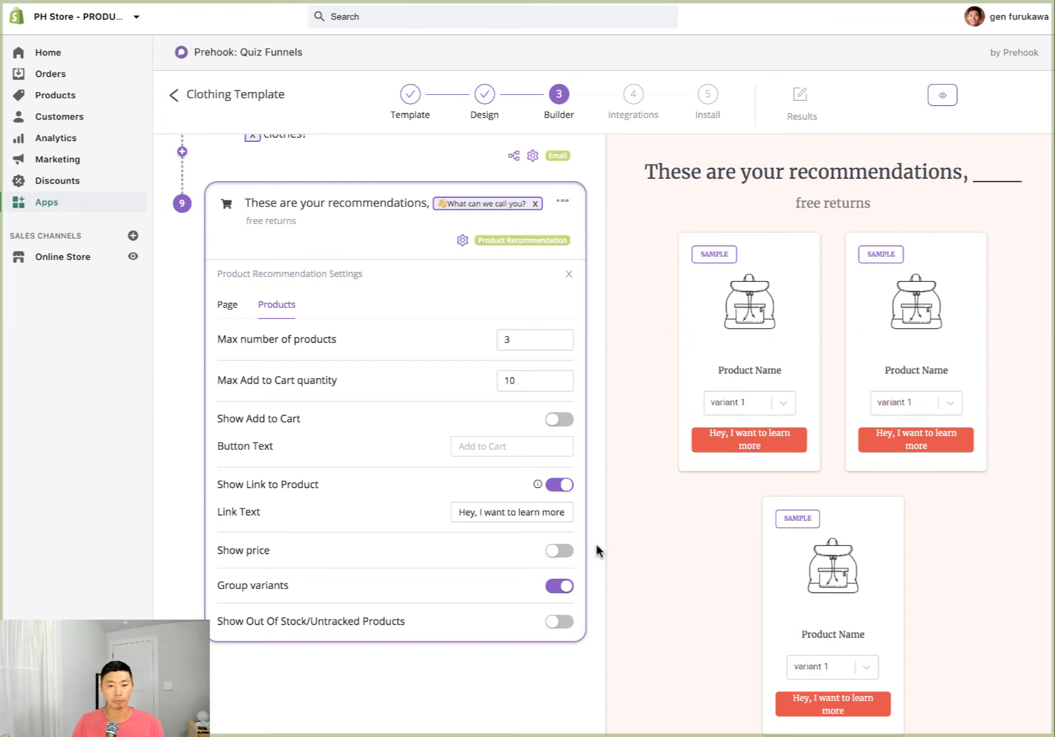
# Turn off Group variants and turn on Show Out Of Stock/Untracked Products for the recommended products
pyautogui.click(571, 554)
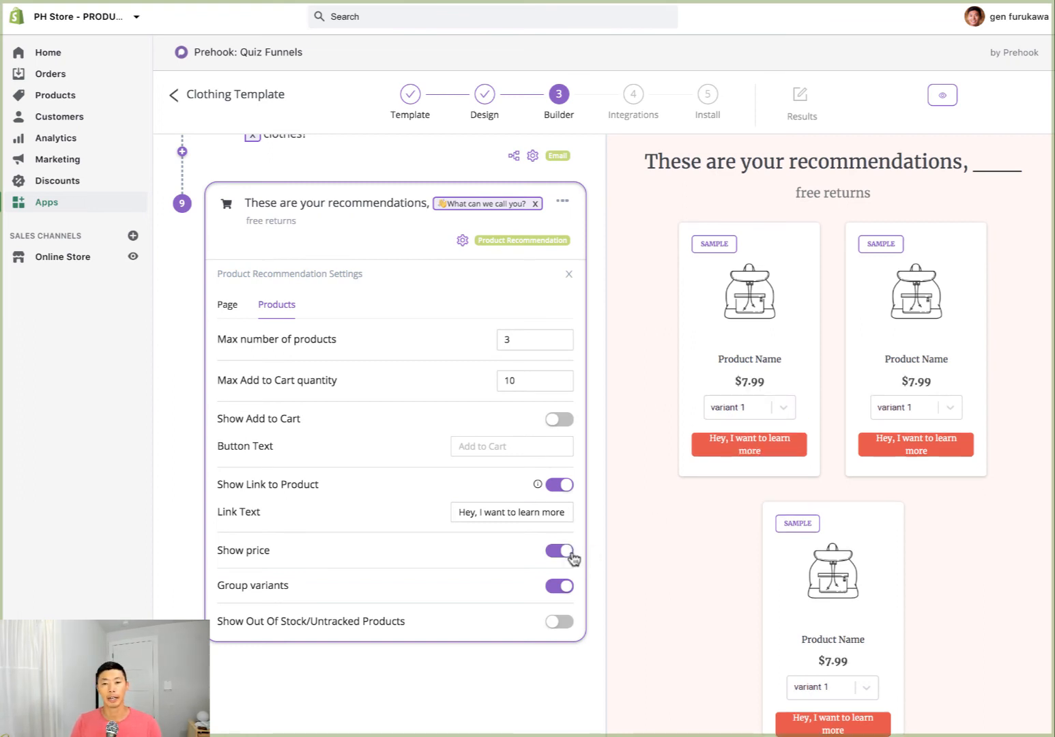
pyautogui.click(571, 554)
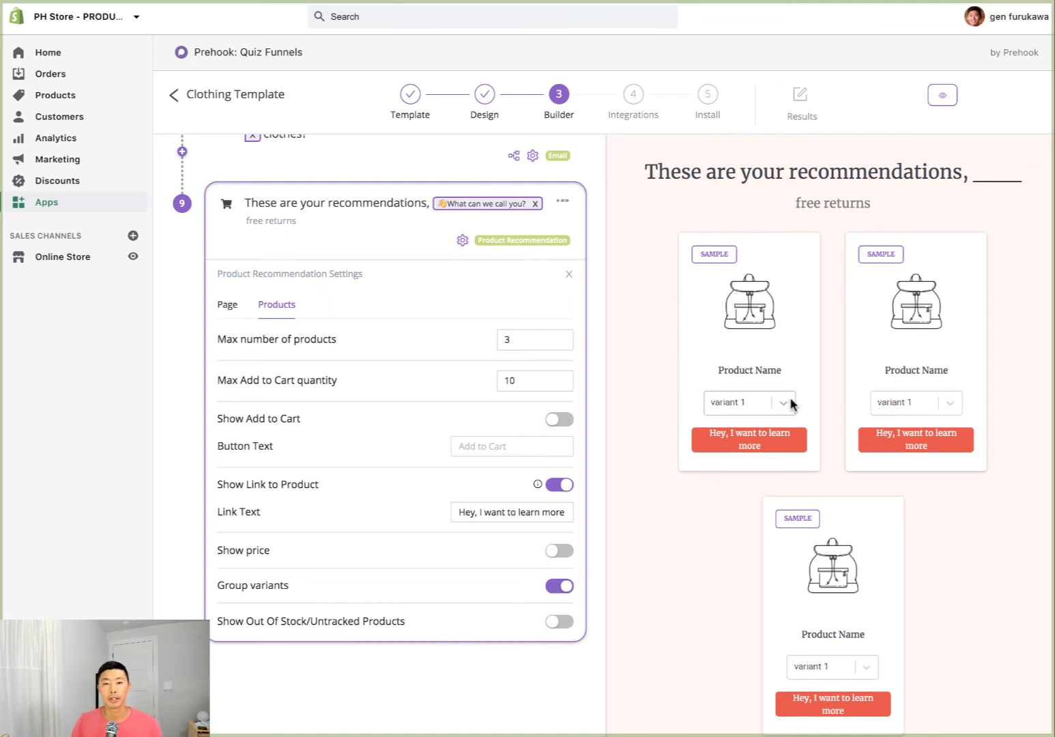
pyautogui.click(559, 587)
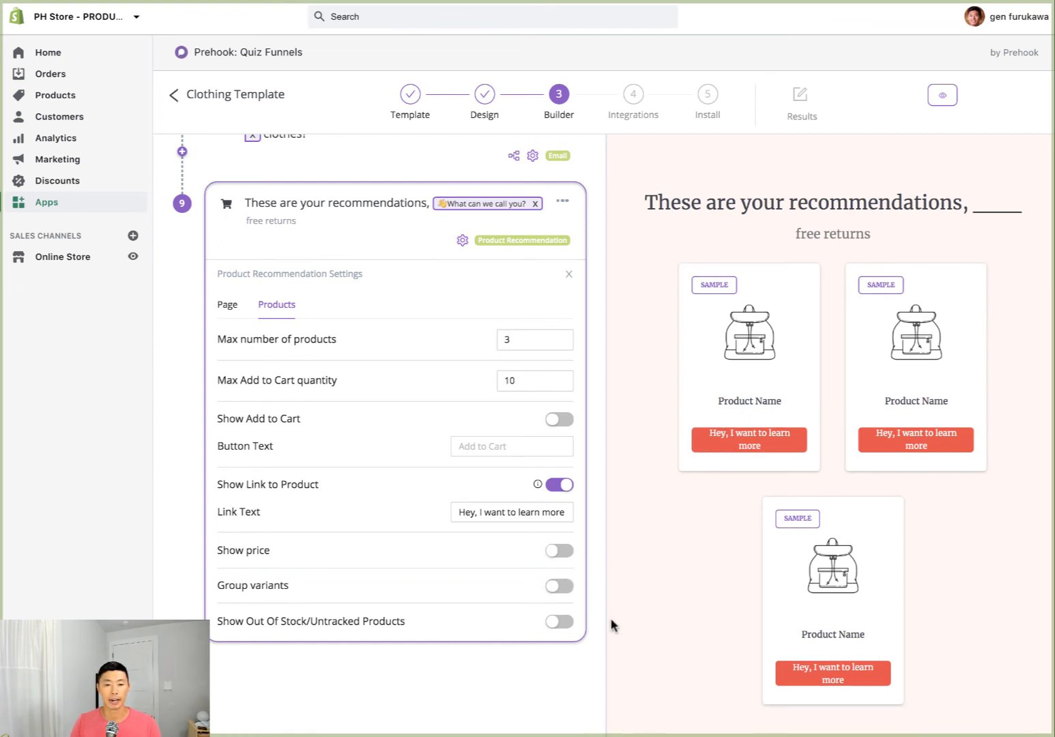
pyautogui.click(563, 628)
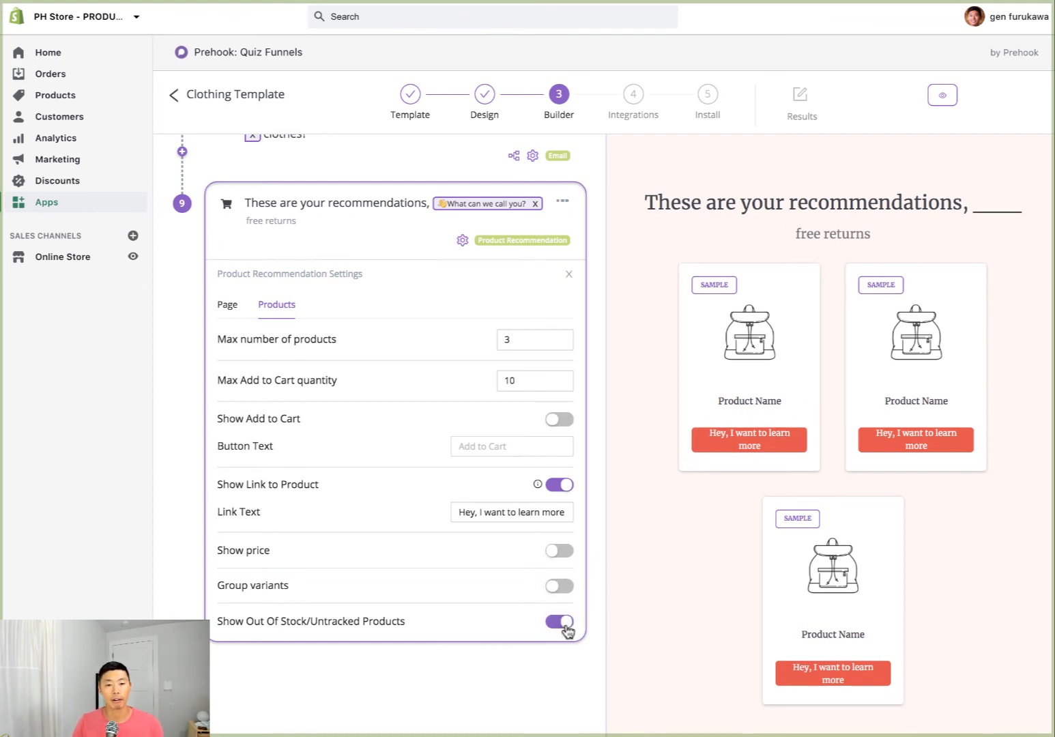
pyautogui.click(565, 624)
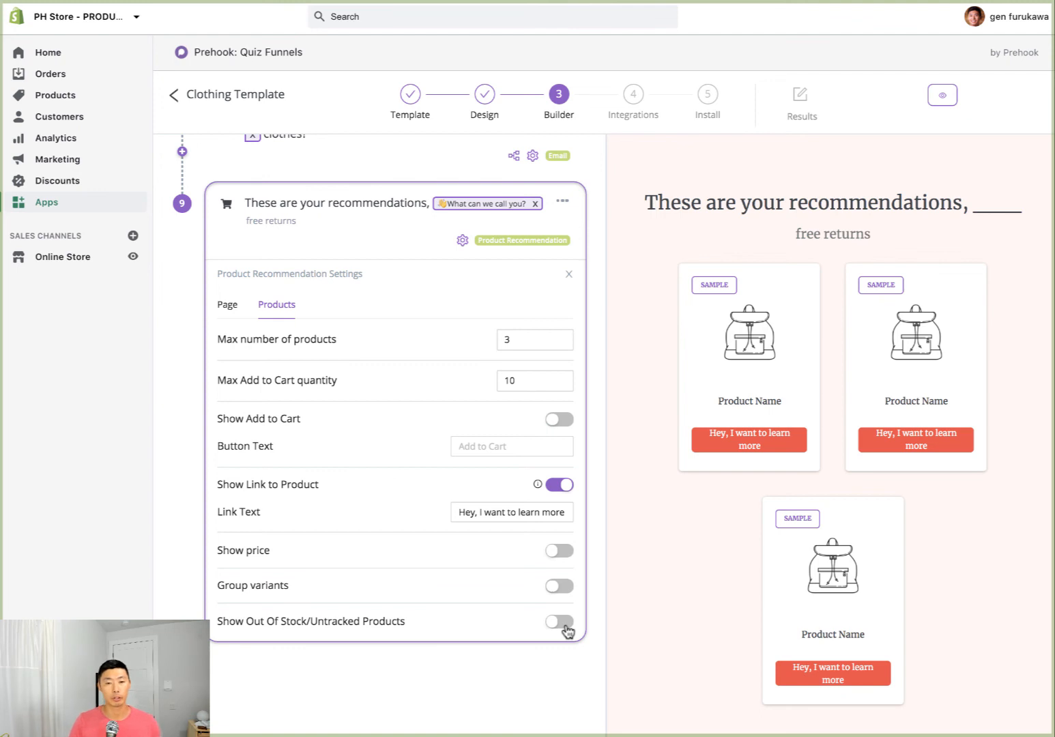
pyautogui.click(564, 622)
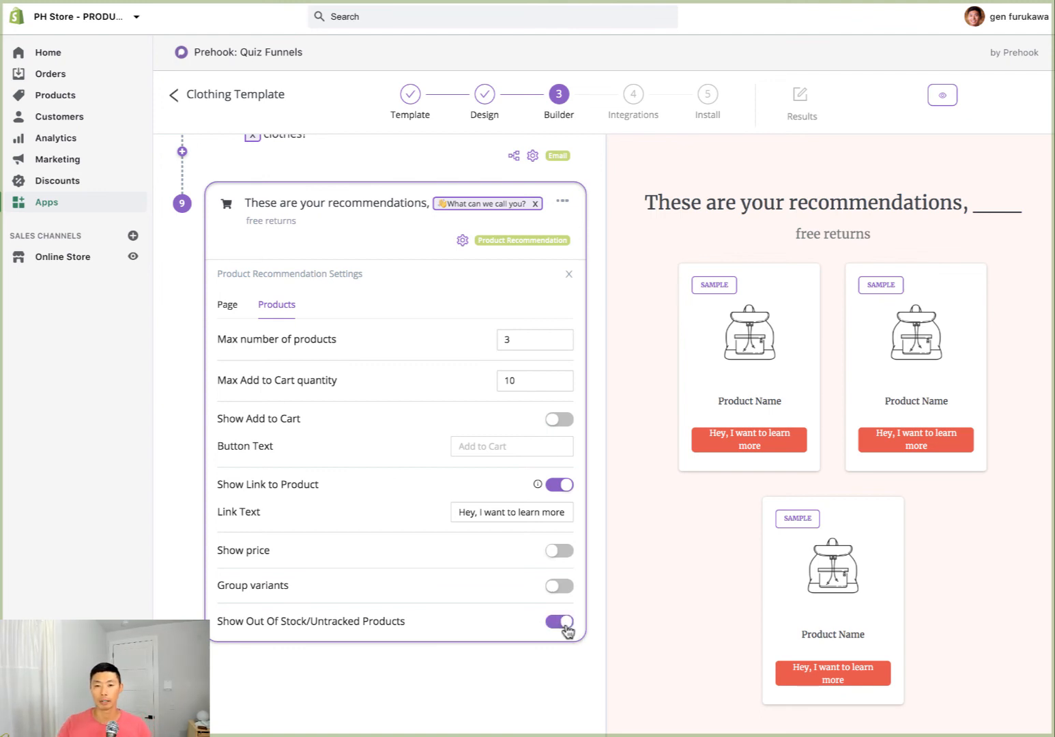
# Open the preview of the clothing quiz
pyautogui.click(934, 103)
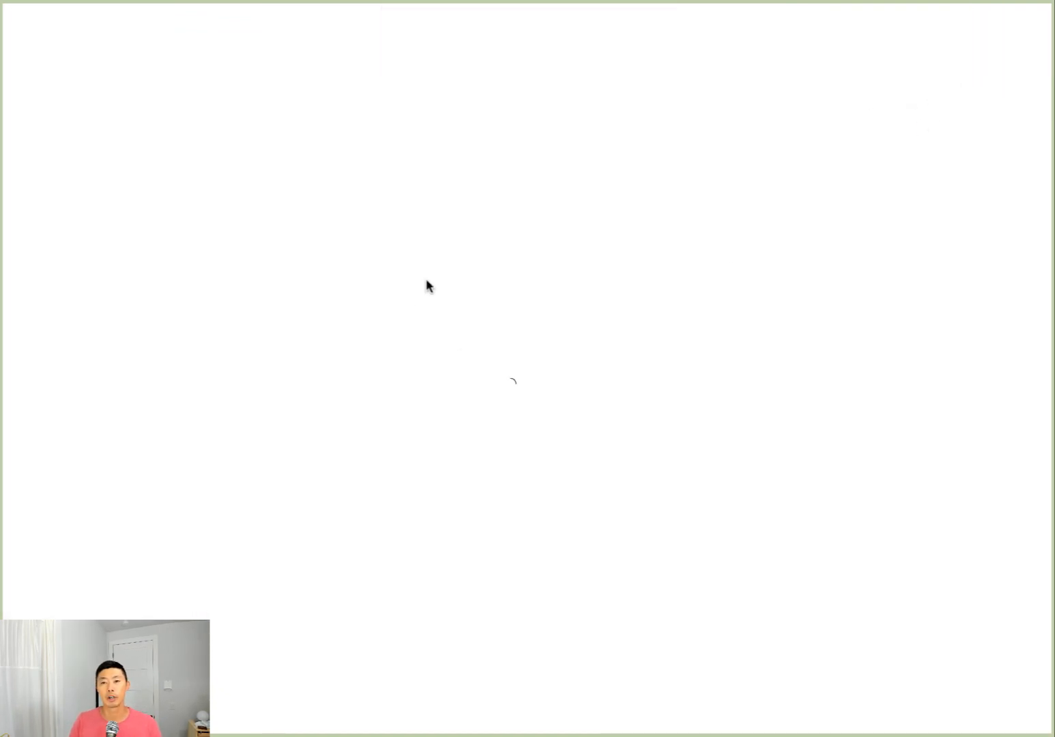